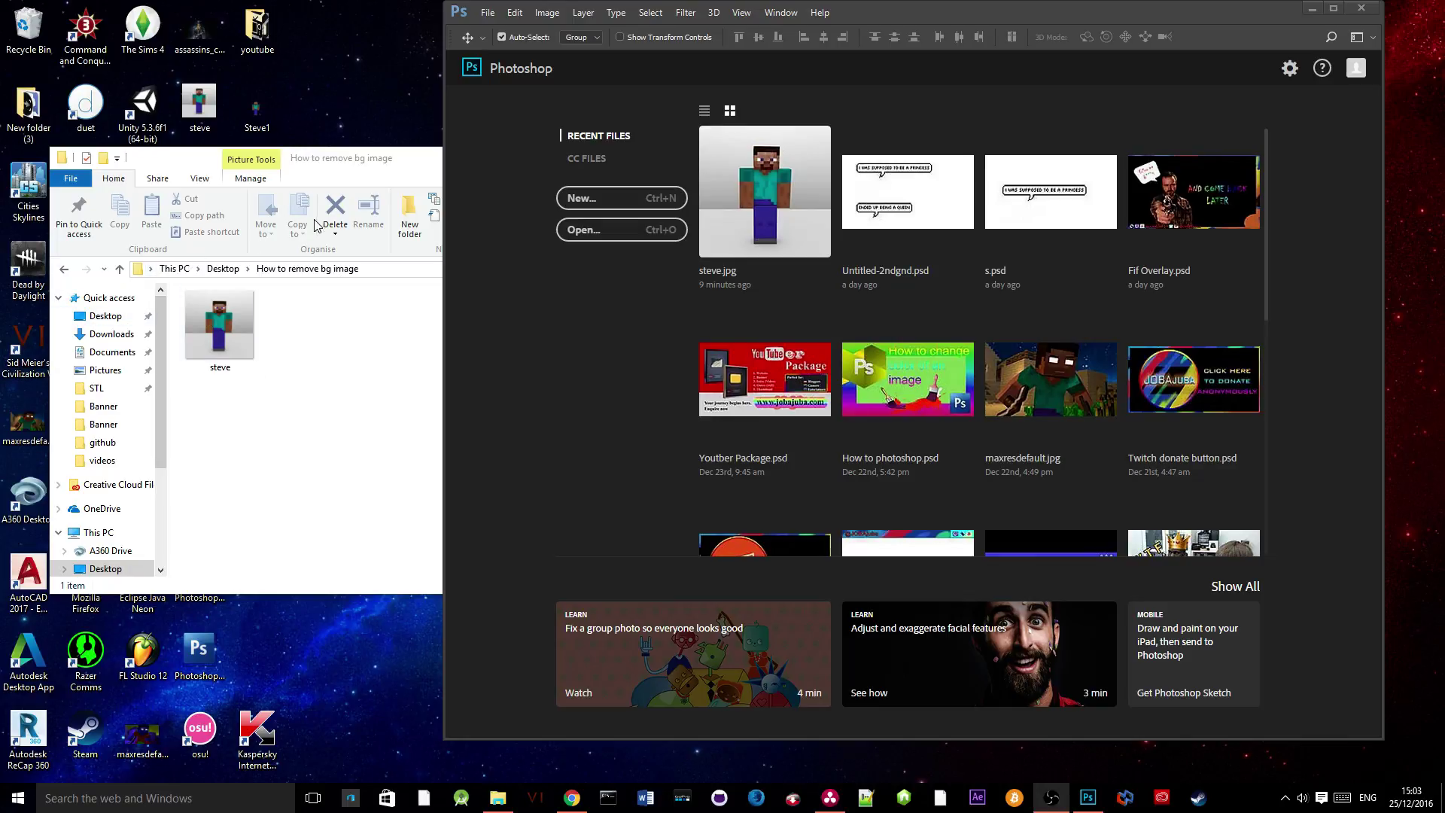
# Preview steve.jpg, then create a new 1920×1080, 72 ppi document with transparent background.
pyautogui.moveTo(344, 164)
pyautogui.mouseDown()
pyautogui.moveTo(388, 186)
pyautogui.moveTo(301, 164)
pyautogui.mouseUp()
pyautogui.doubleClick(193, 309)
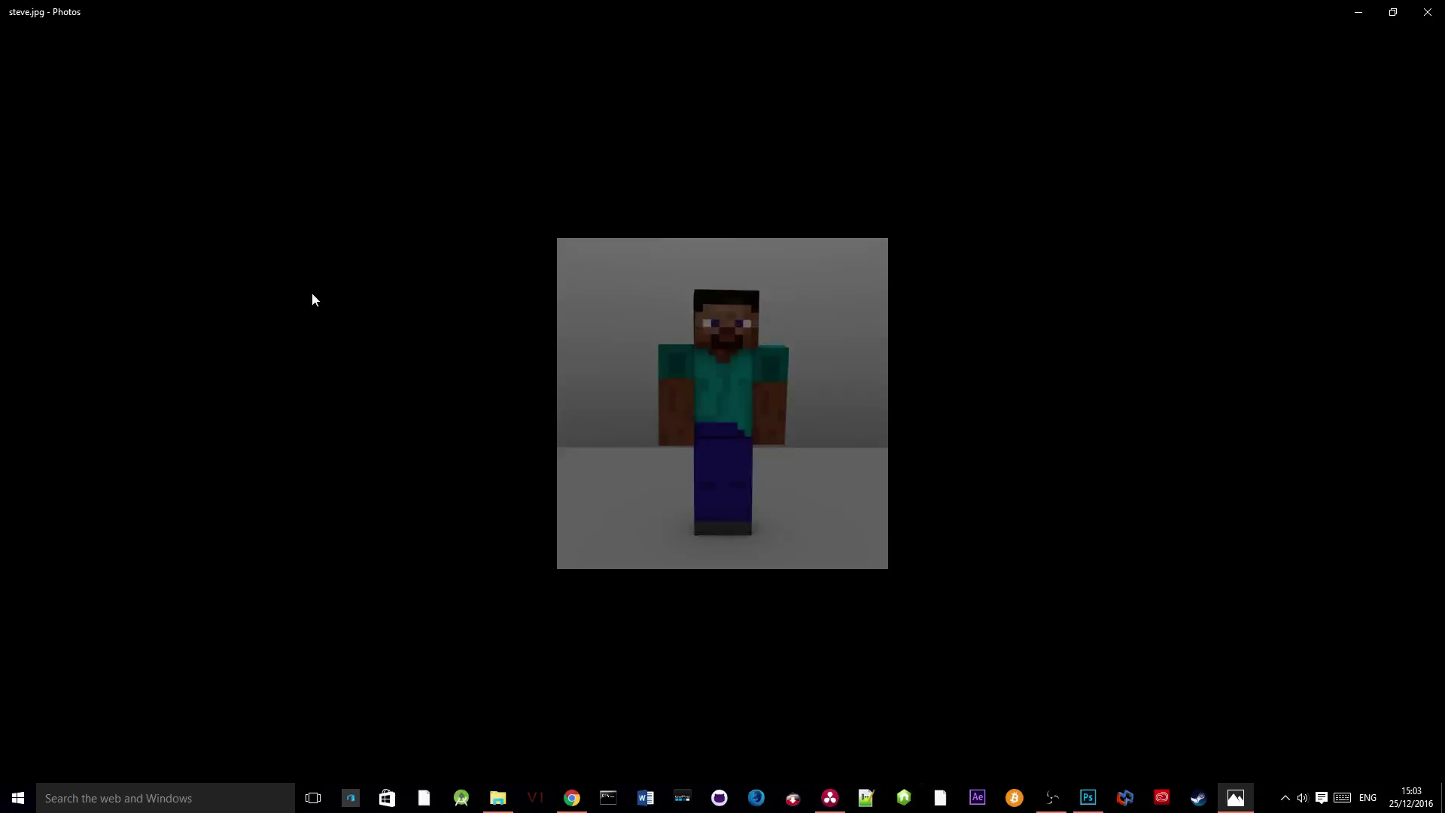
pyautogui.click(1426, 13)
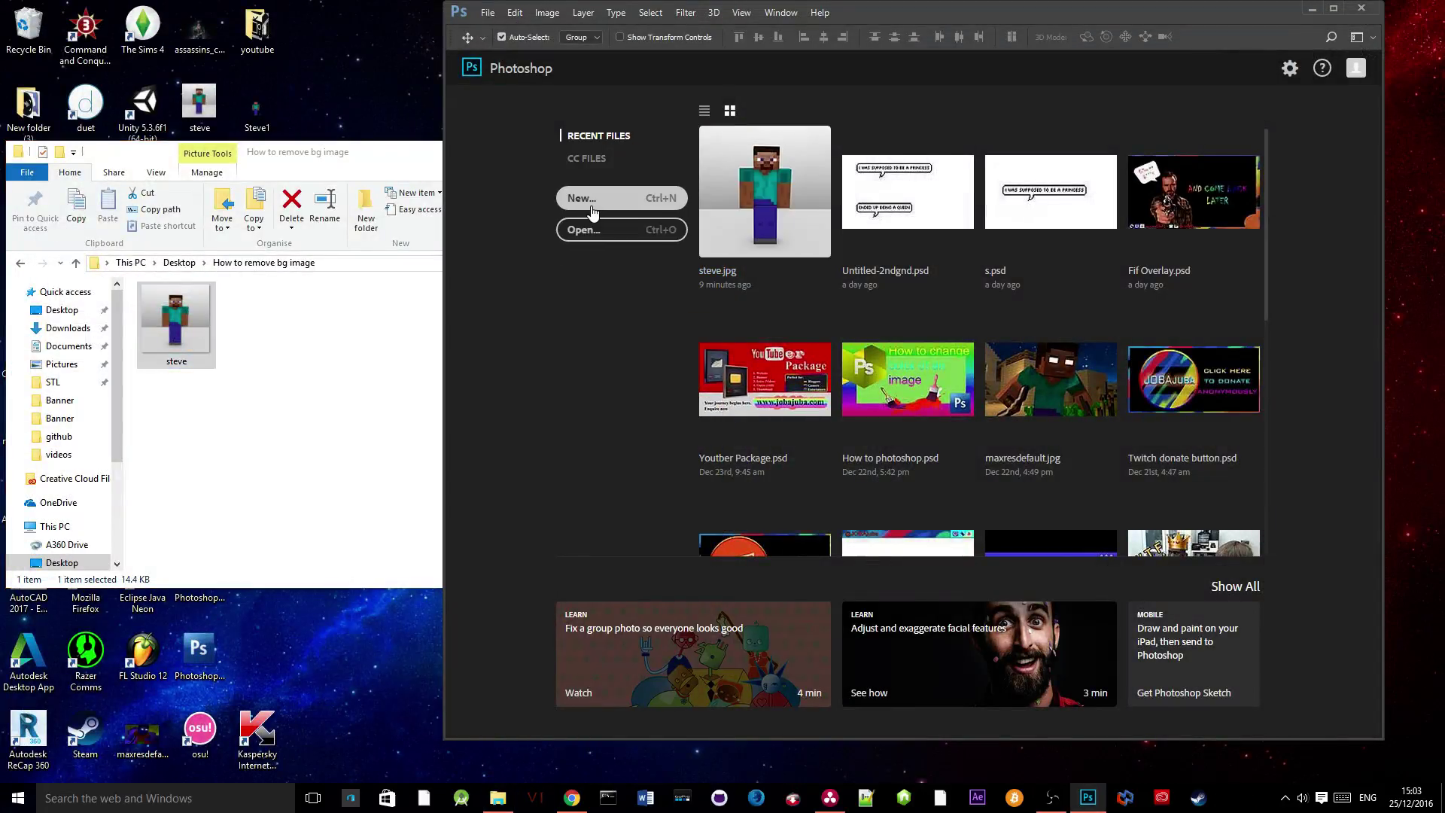
pyautogui.click(589, 203)
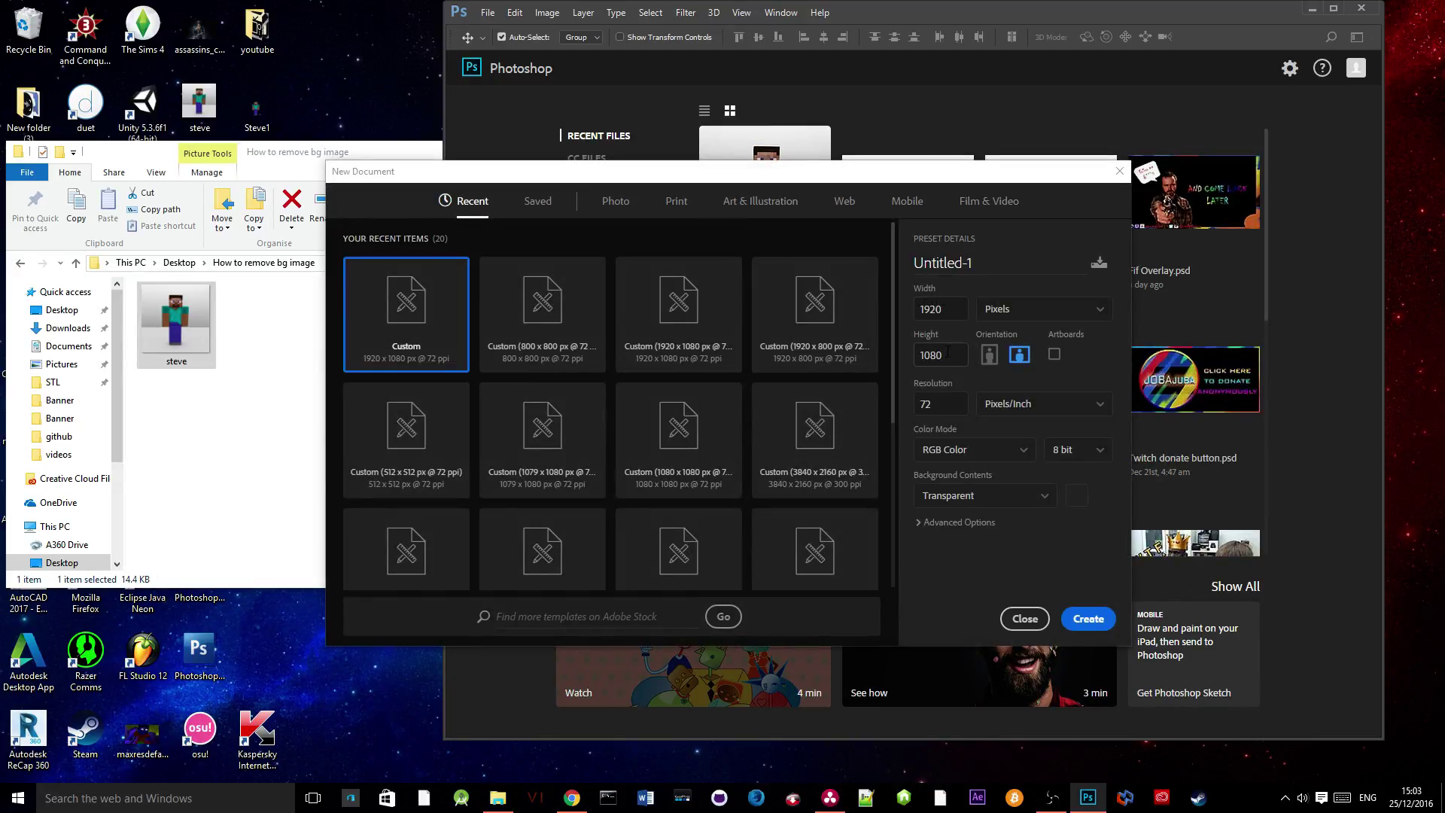
pyautogui.click(1088, 618)
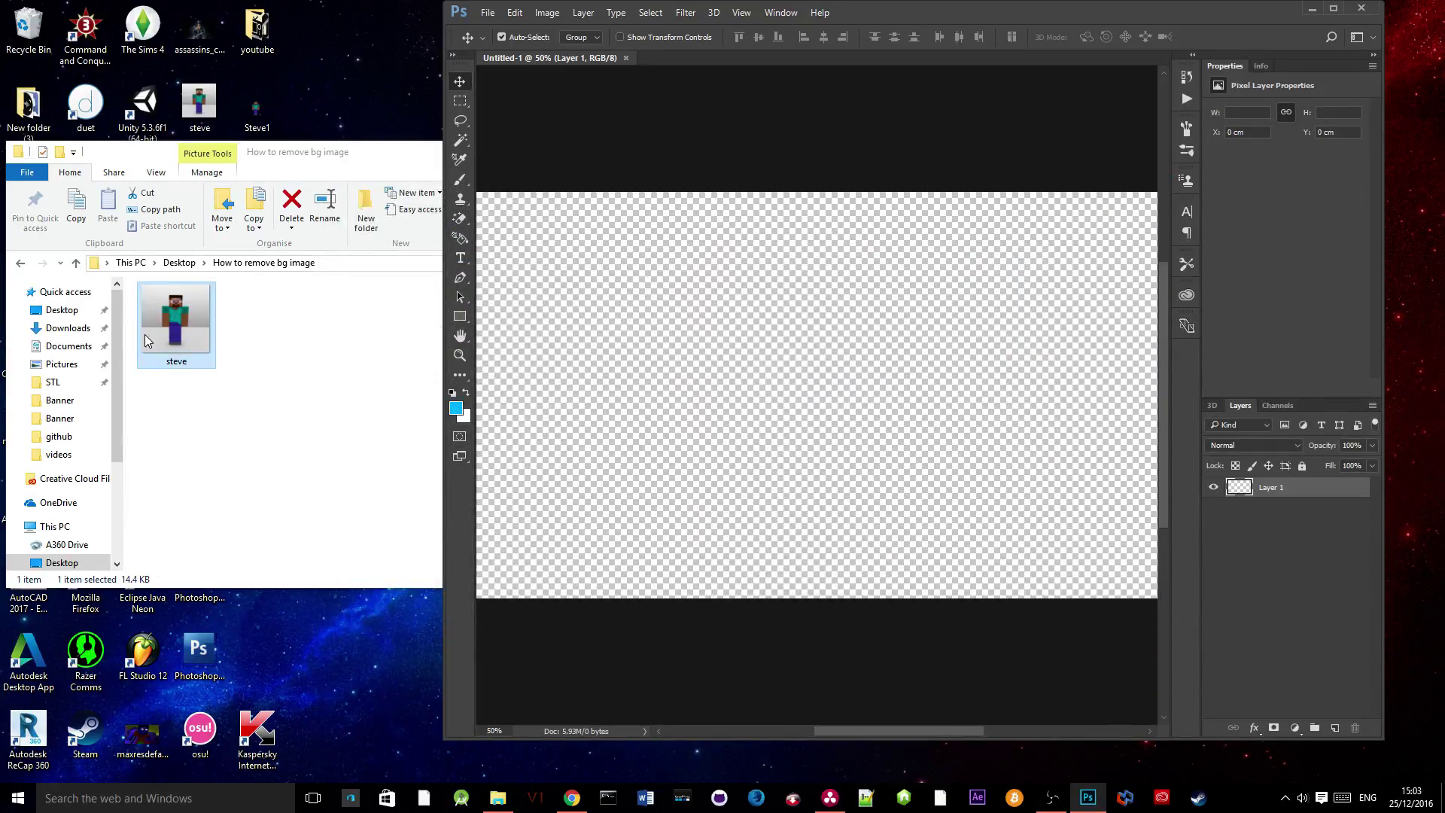
# Place steve.jpg on the canvas, move it to the top, and enlarge it to full canvas height.
pyautogui.moveTo(145, 342); pyautogui.dragTo(768, 484)
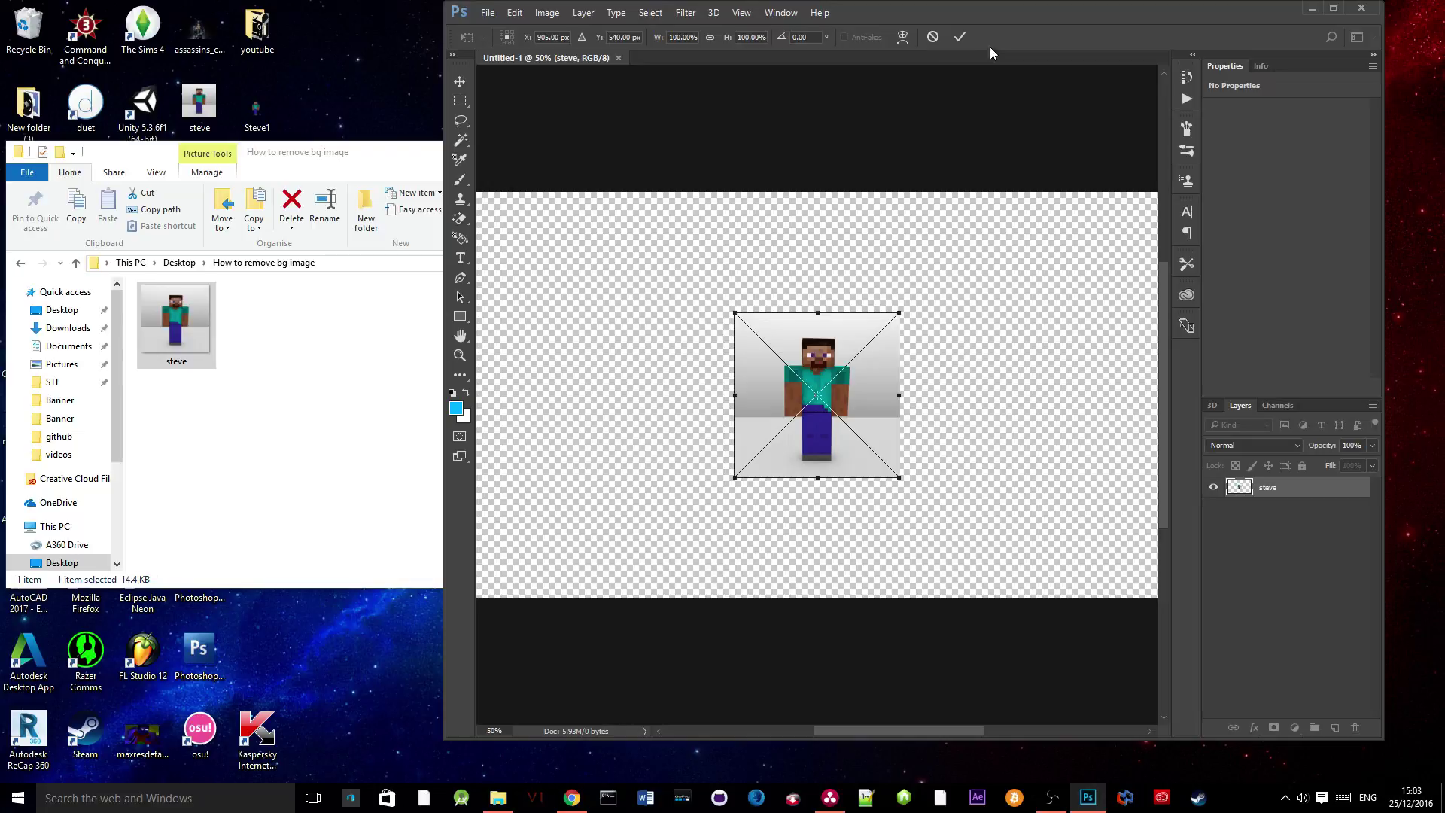
pyautogui.moveTo(809, 397); pyautogui.dragTo(687, 280)
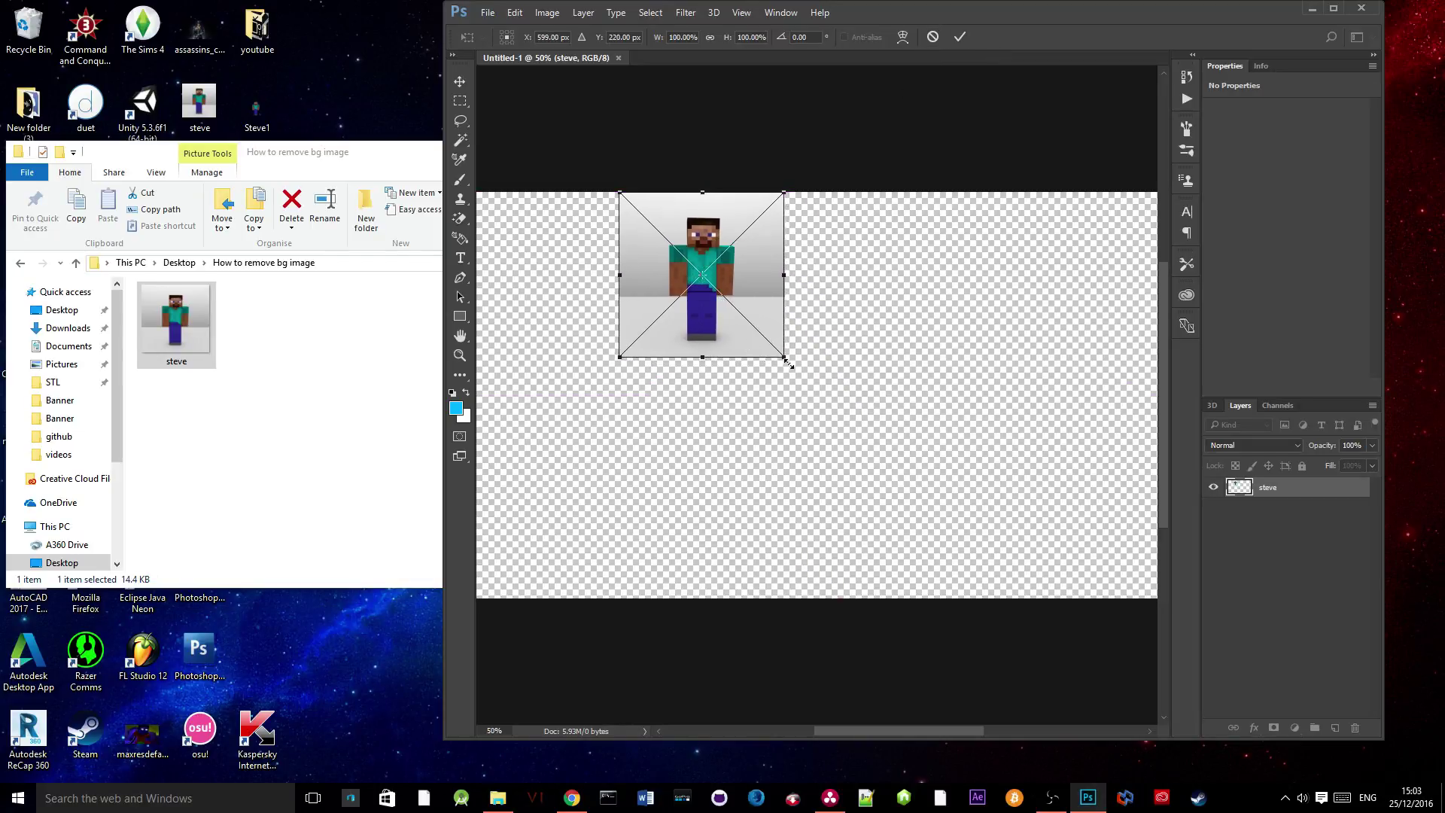
pyautogui.moveTo(783, 359); pyautogui.dragTo(1043, 572)
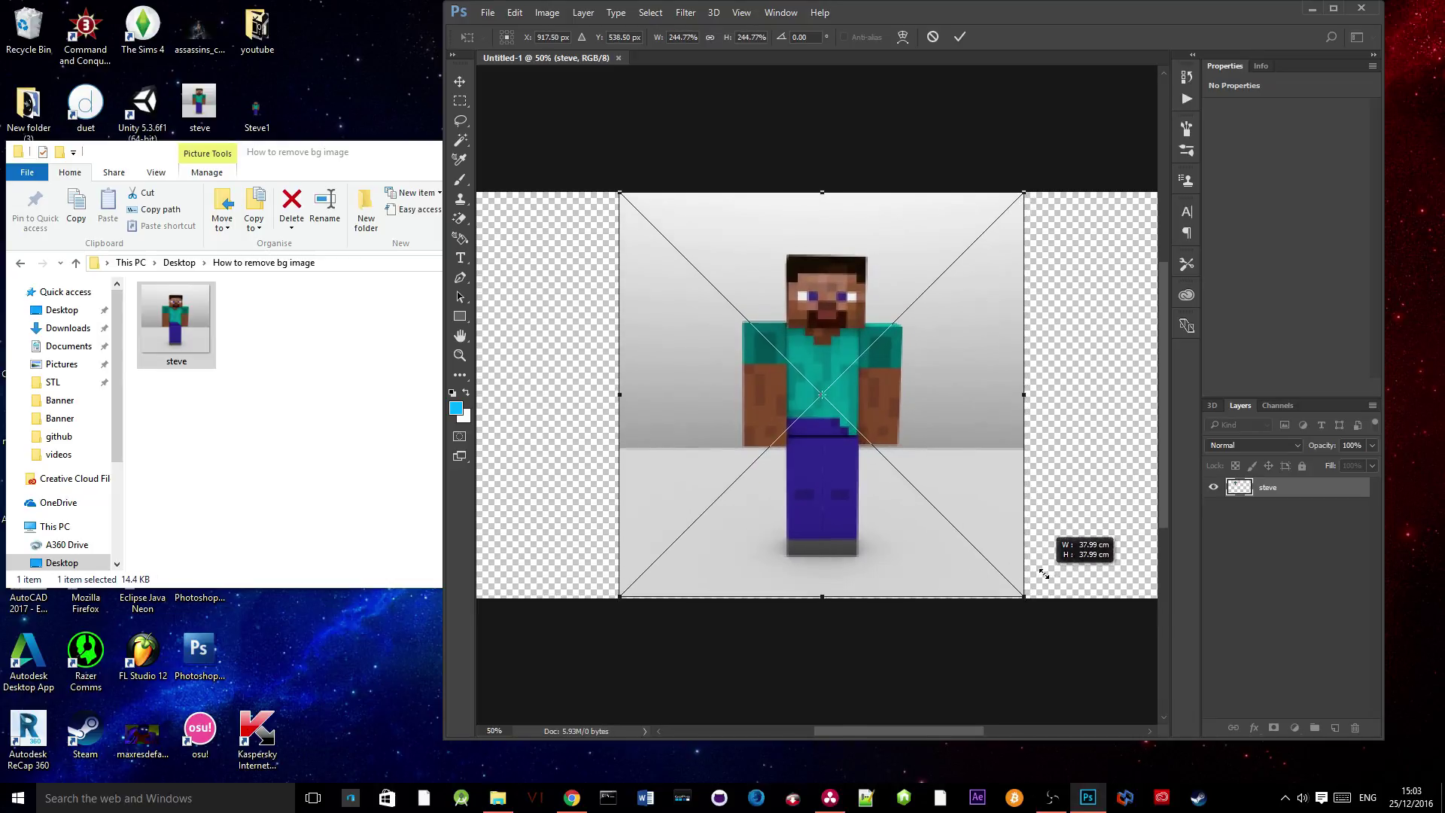
pyautogui.click(961, 37)
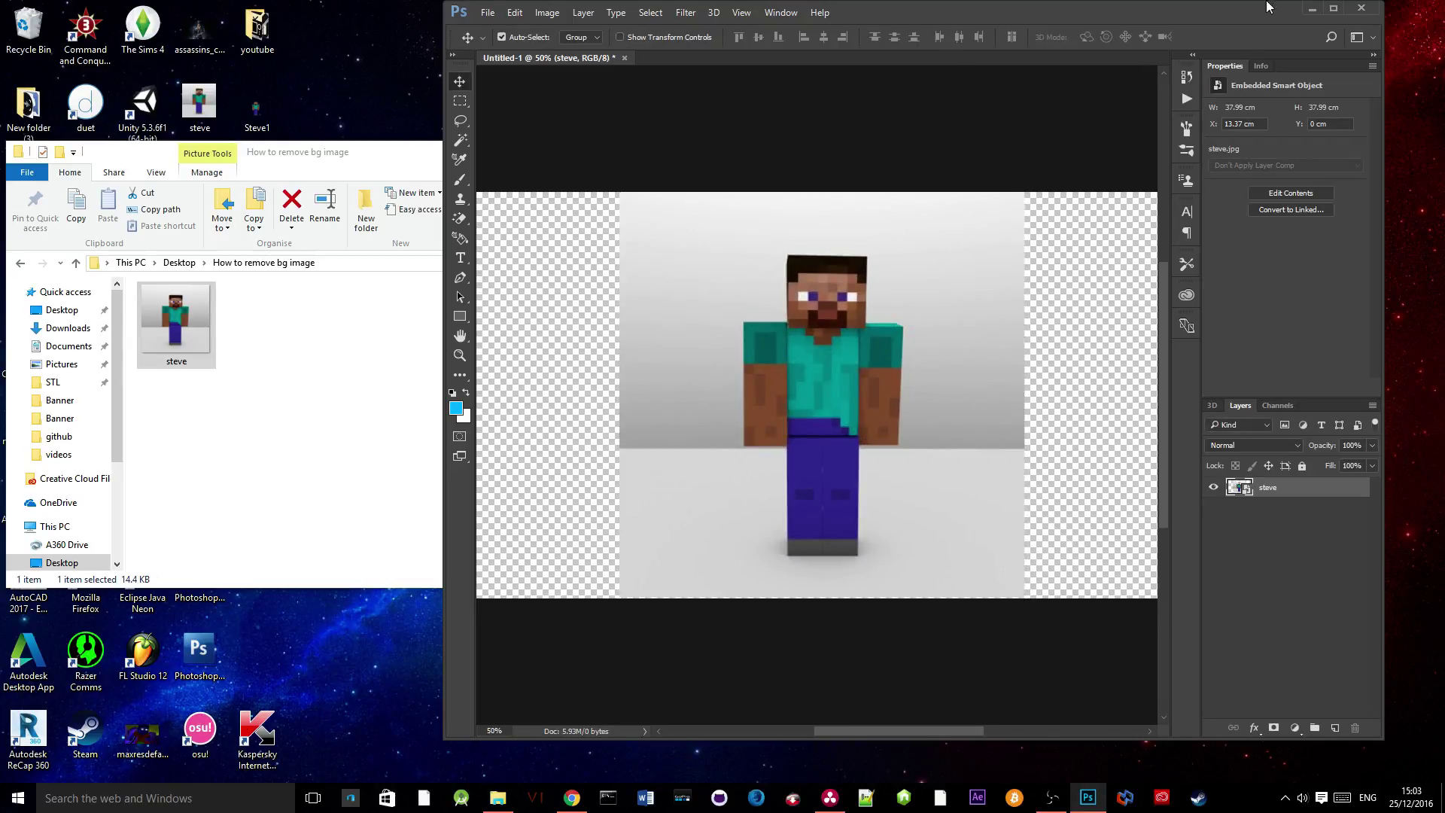
# Maximize the window and select Steve's grey background with the Magic Wand Tool.
pyautogui.click(1336, 12)
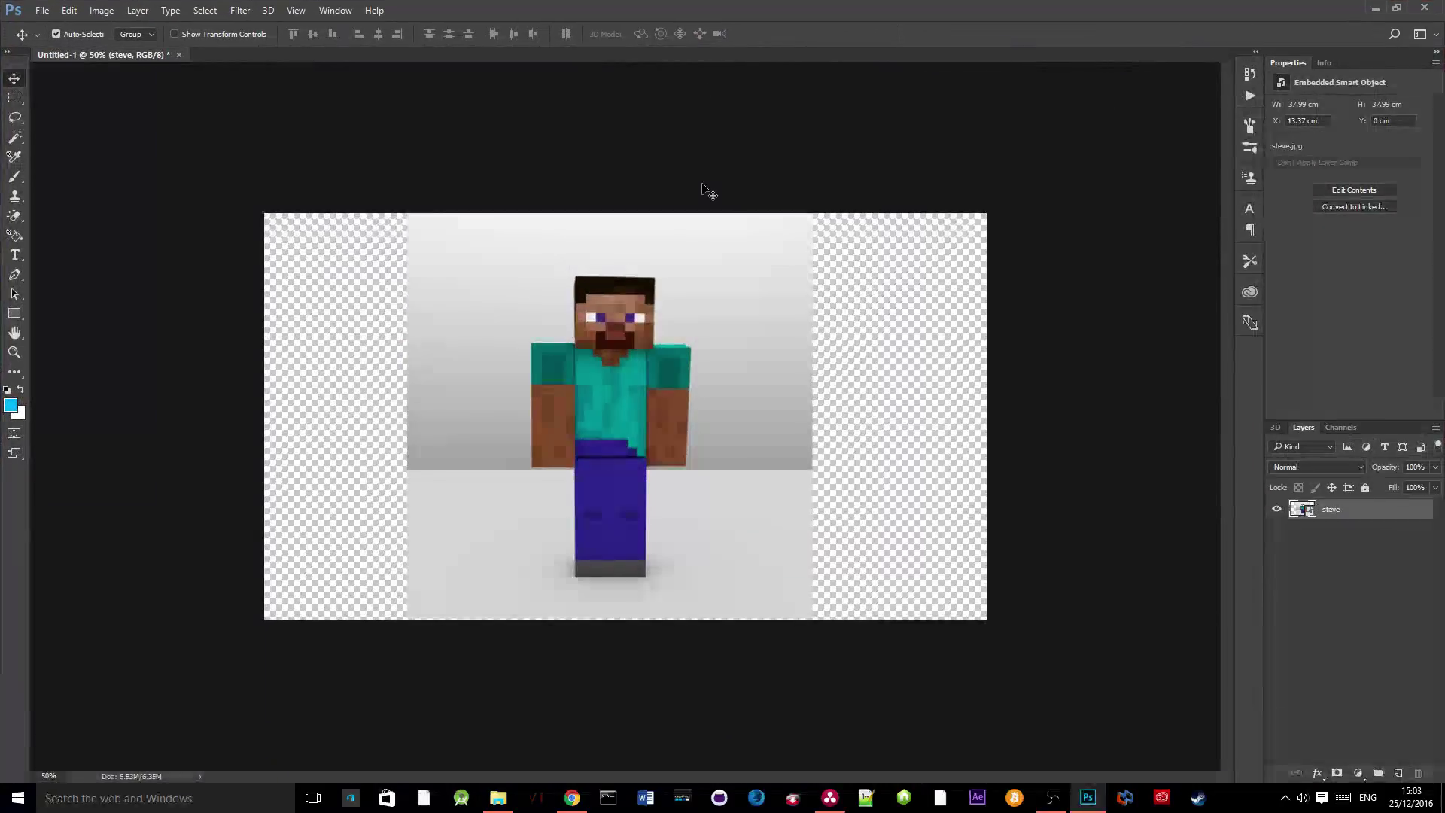
pyautogui.click(21, 137)
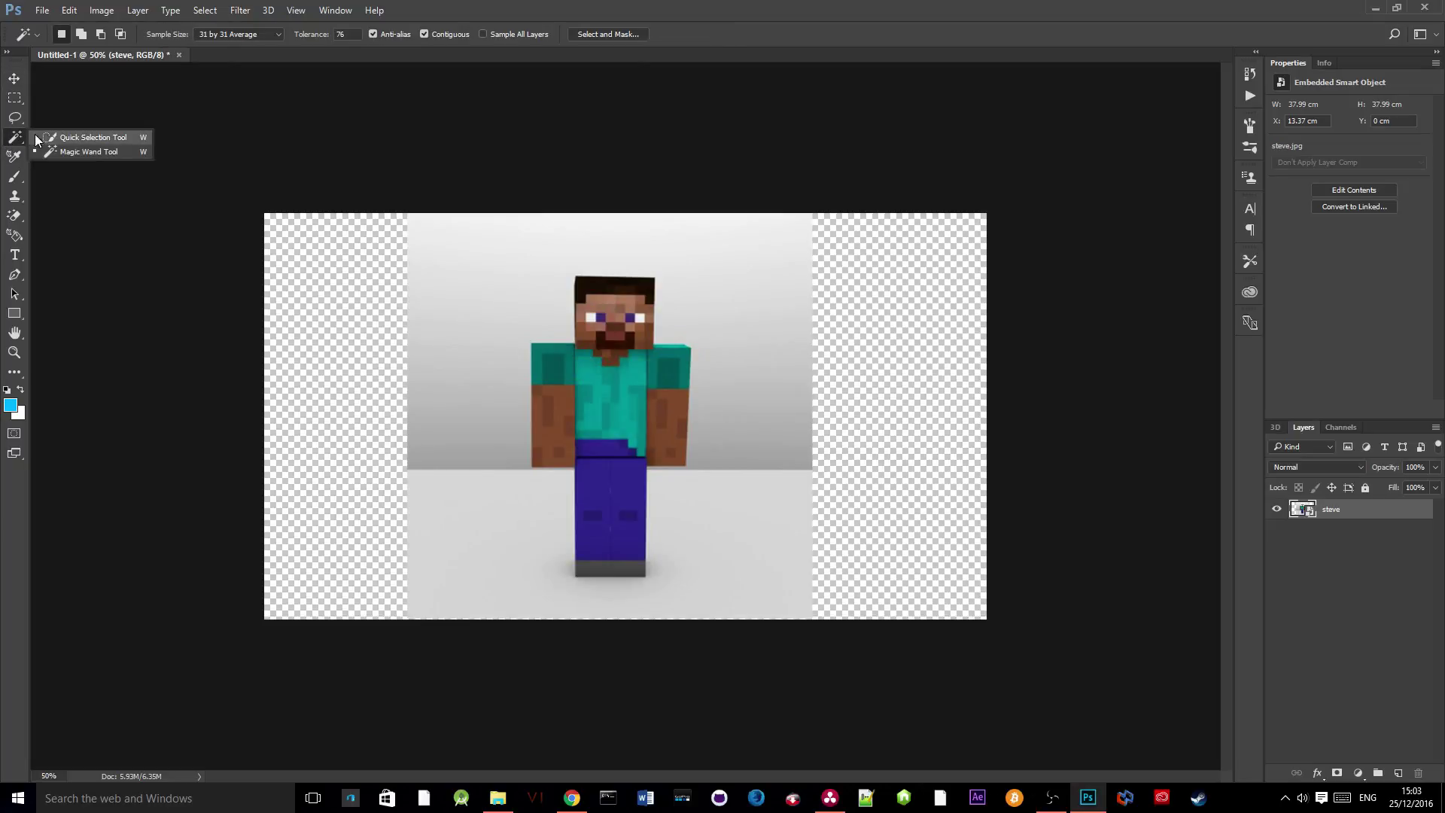
pyautogui.rightClick(14, 137)
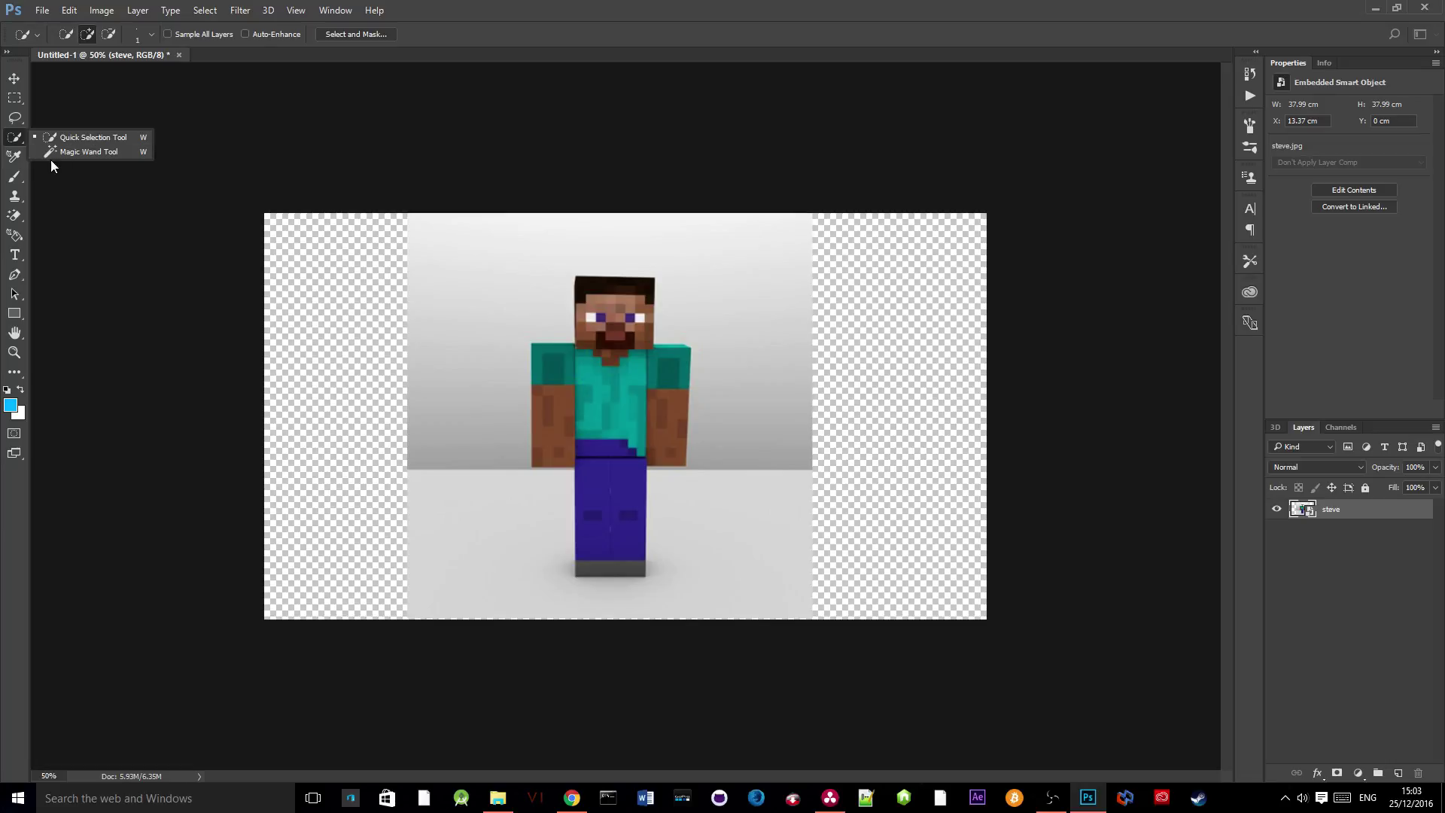
pyautogui.click(104, 156)
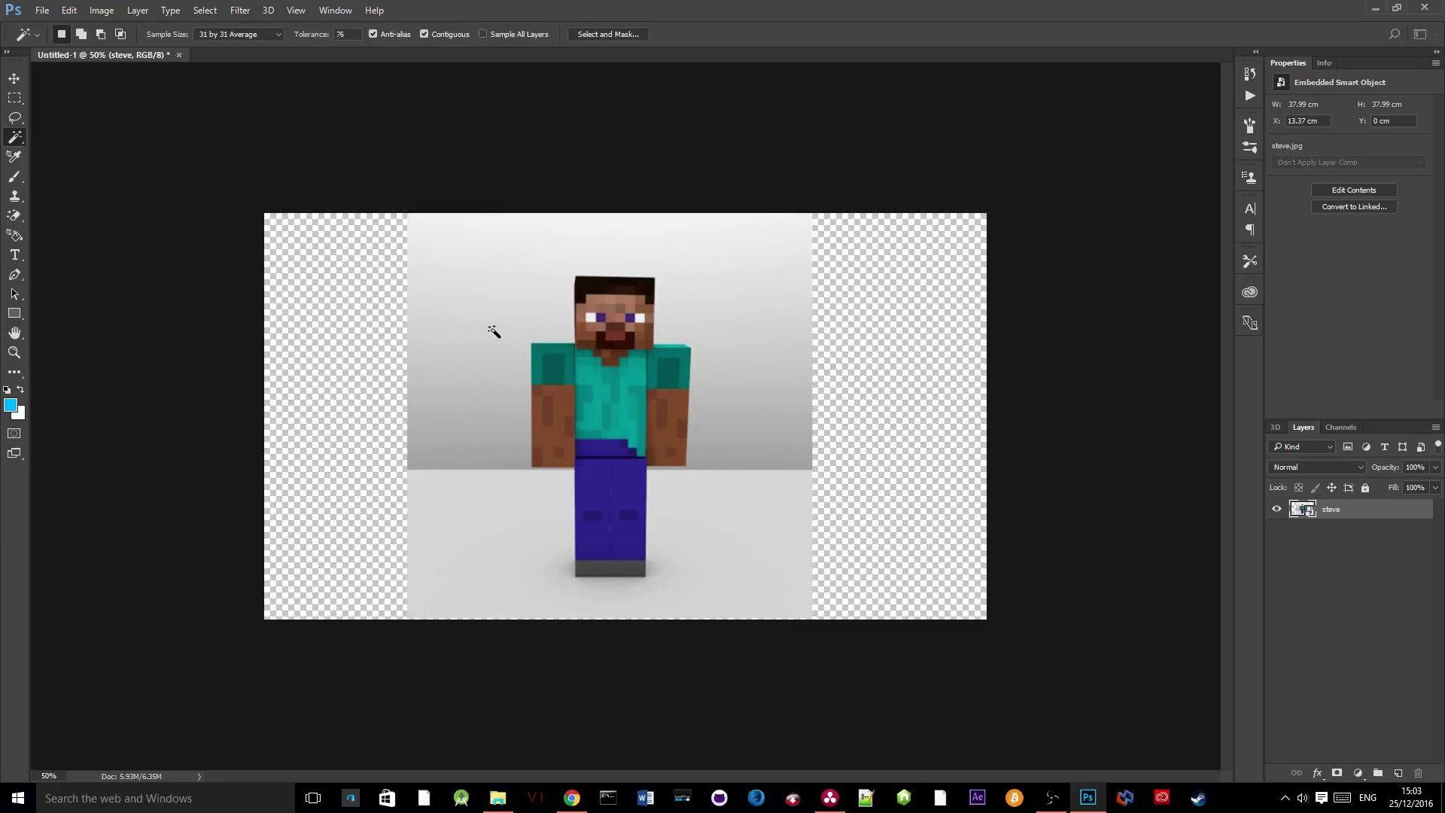
pyautogui.click(477, 300)
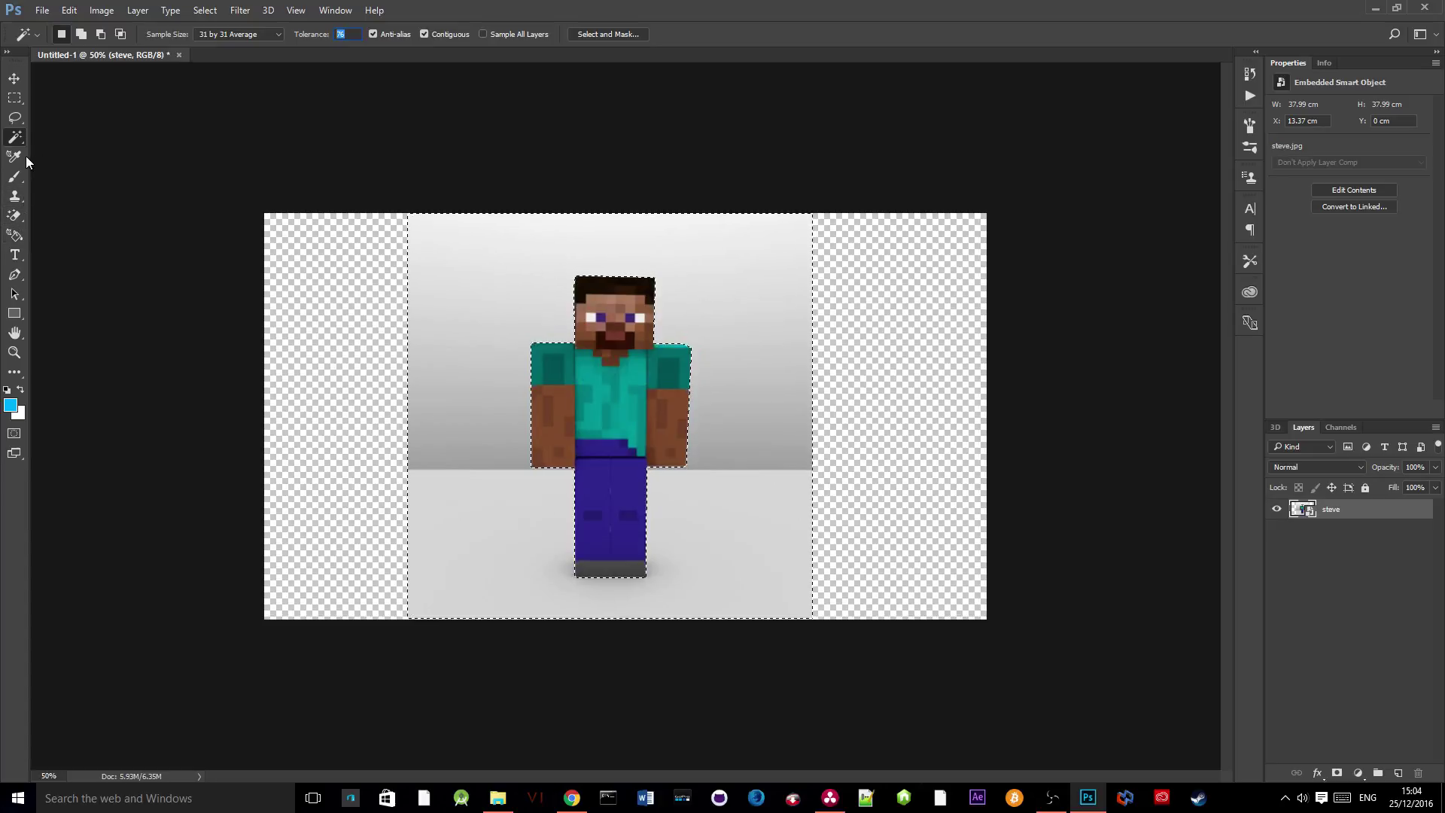
# Switch to the Magic Eraser Tool from the eraser flyout.
pyautogui.rightClick(19, 223)
pyautogui.click(71, 216)
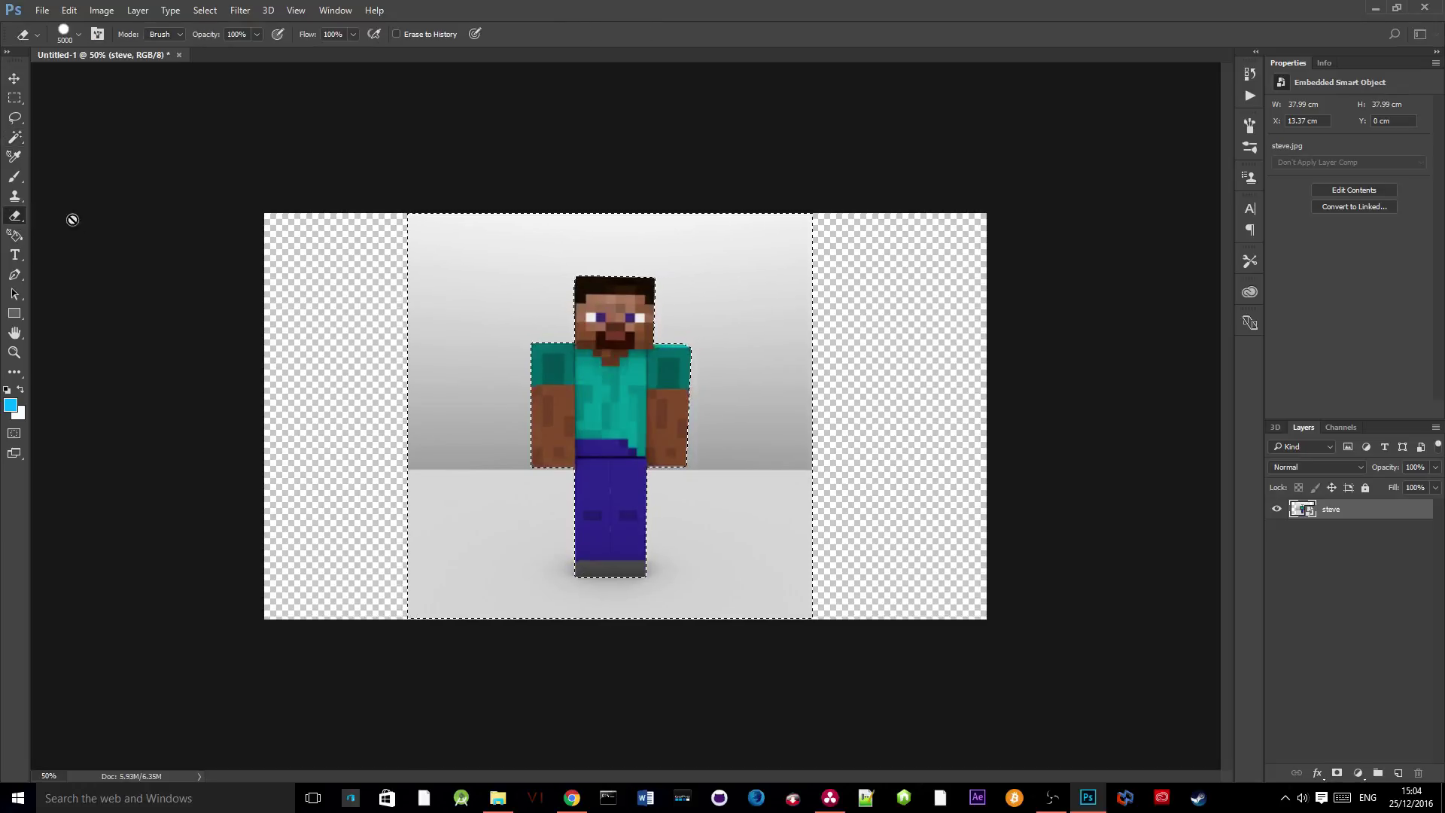
pyautogui.rightClick(25, 218)
pyautogui.click(94, 230)
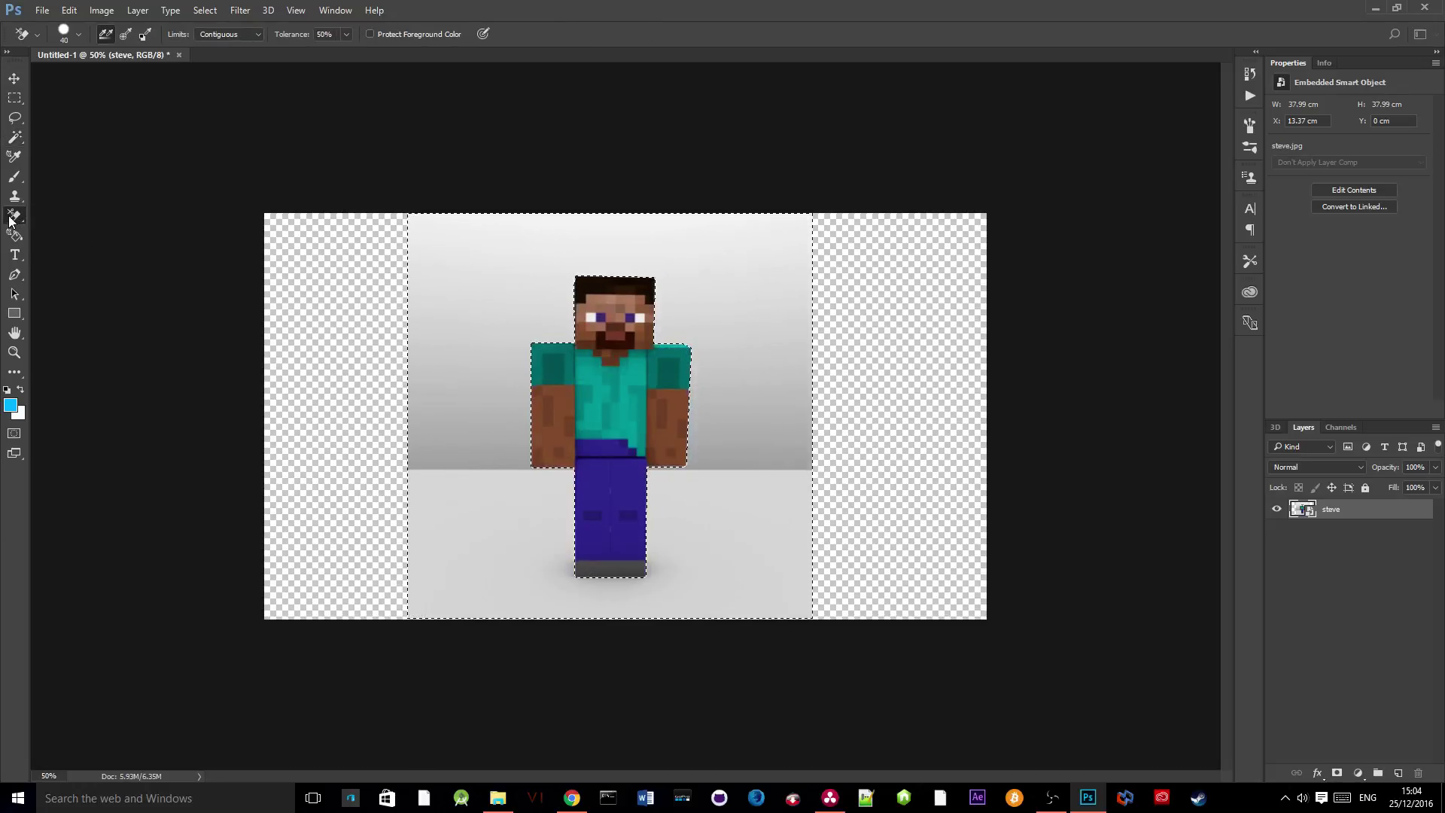
pyautogui.rightClick(12, 222)
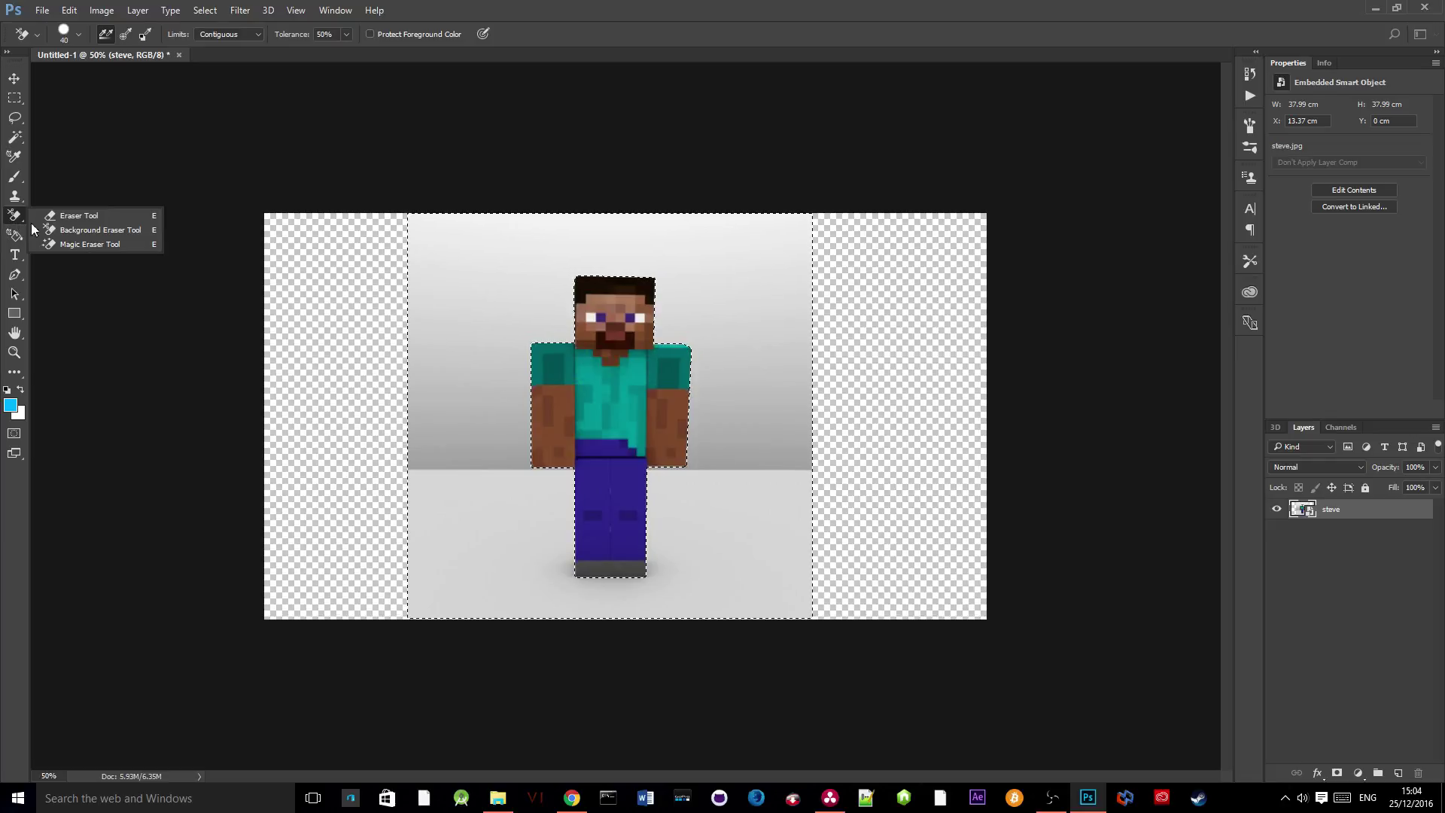
pyautogui.click(117, 246)
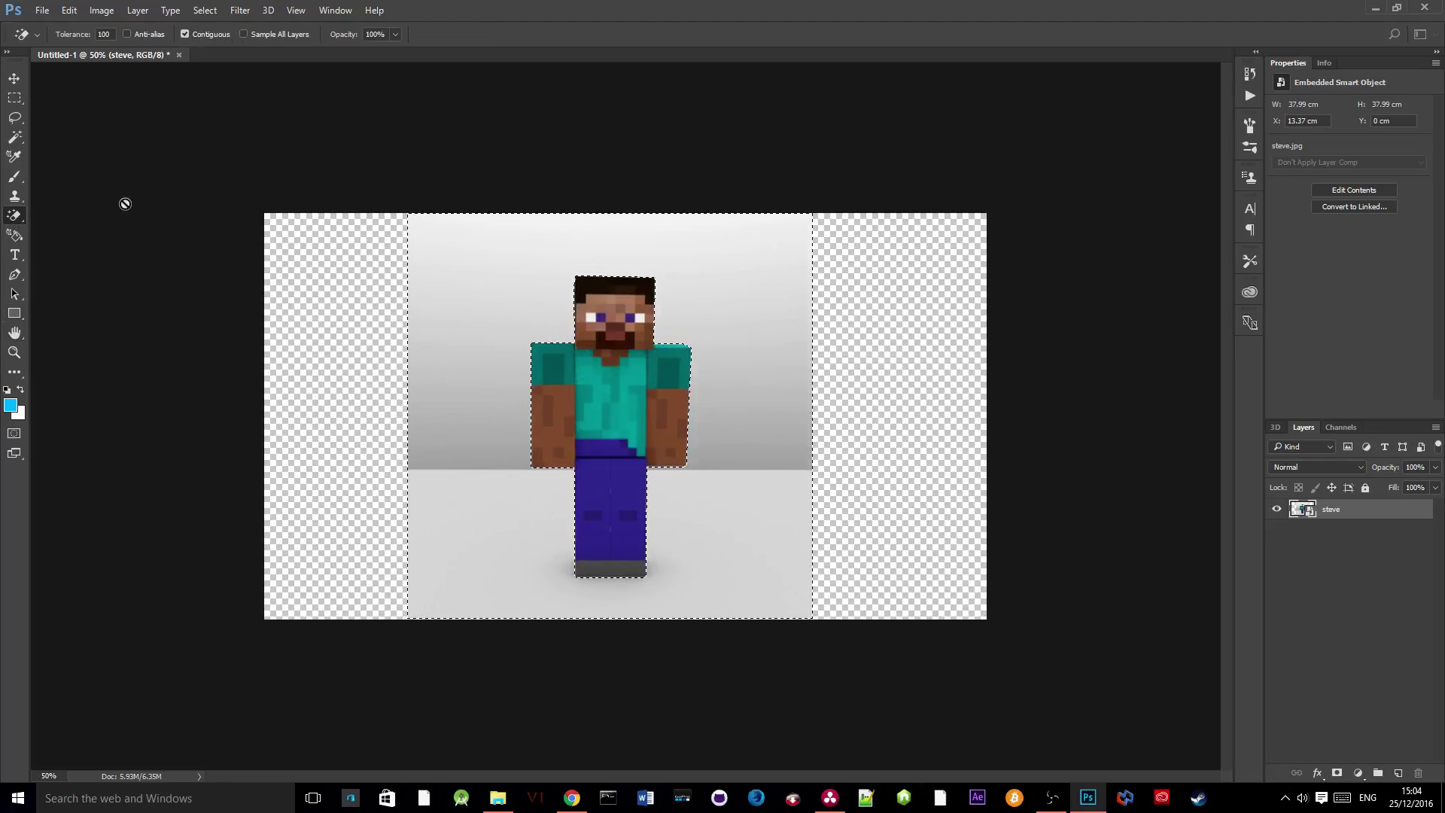
# Erase the grey background, rasterizing the steve smart object when prompted.
pyautogui.click(471, 281)
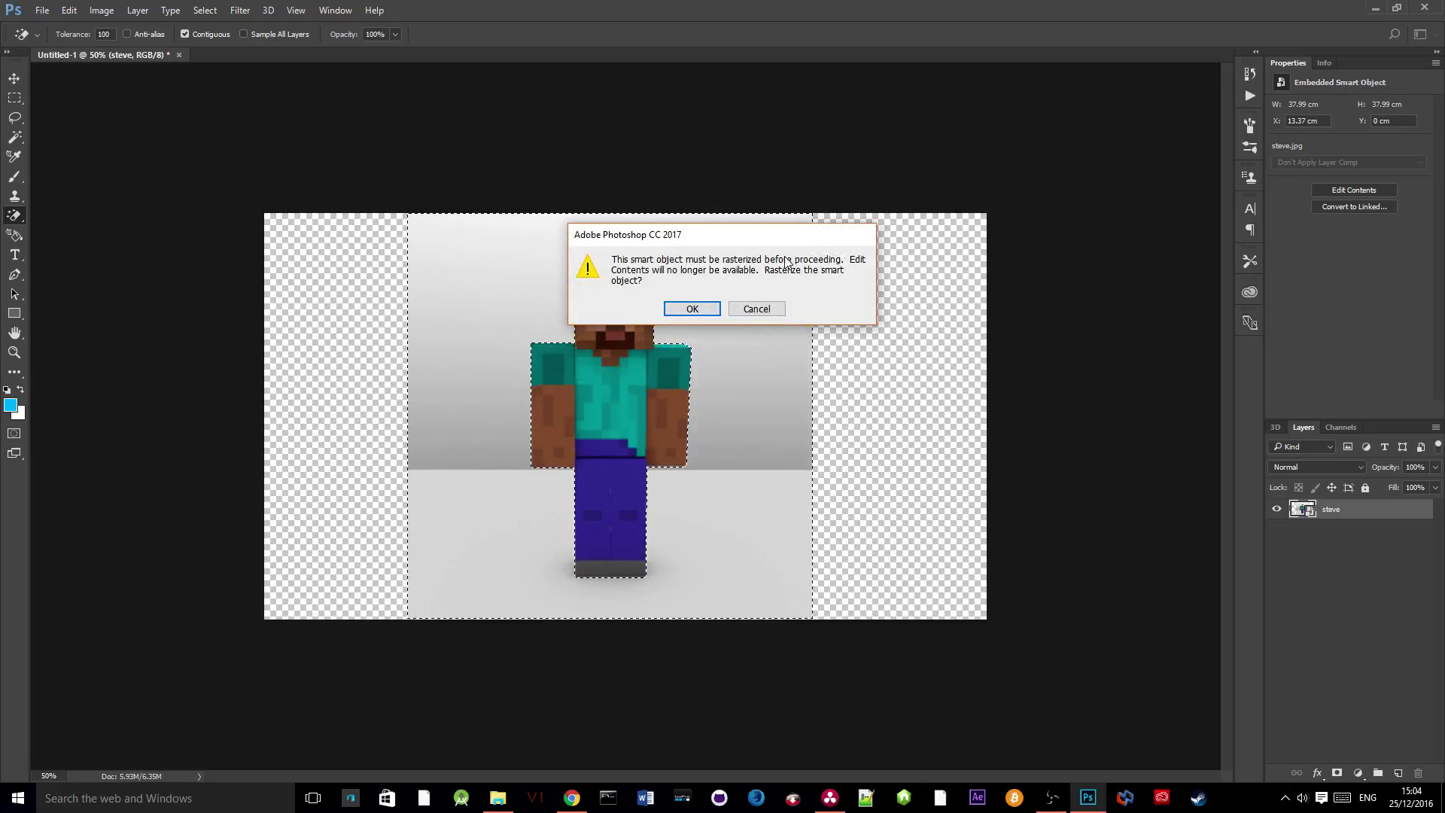
pyautogui.click(693, 308)
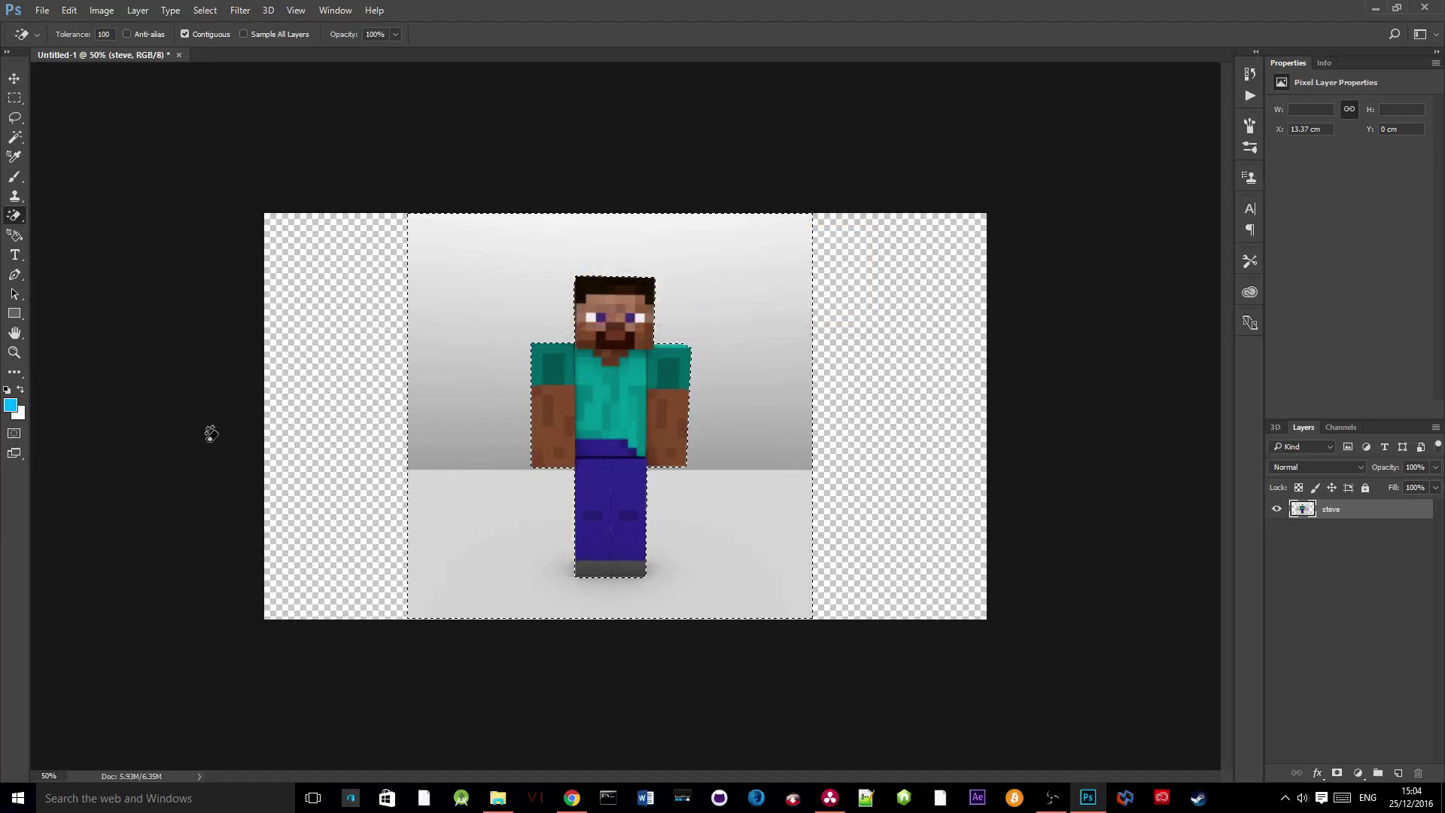
pyautogui.click(485, 271)
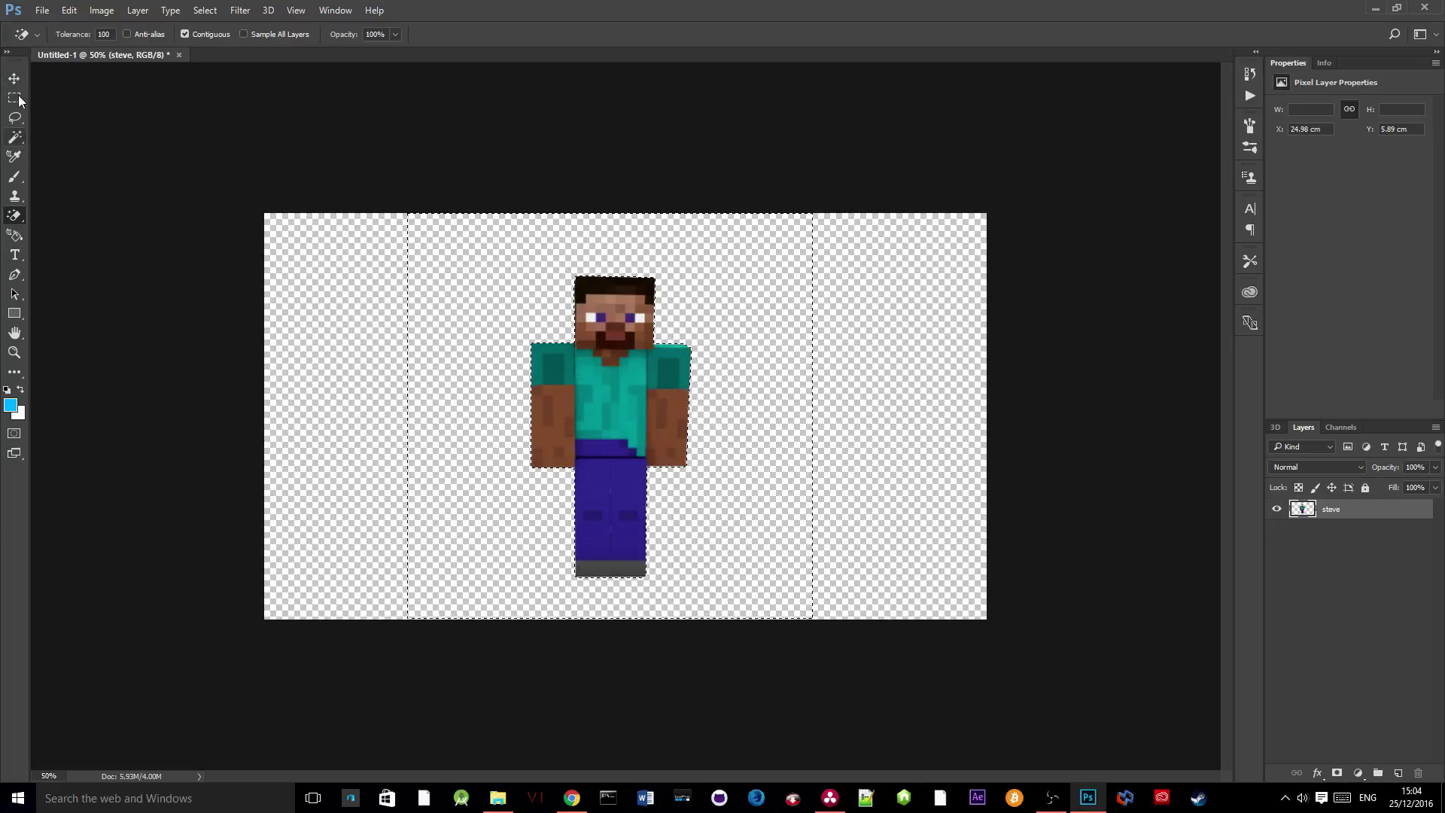
# Clear the selection with Ctrl+D, switch to the Move tool, and open the File menu.
pyautogui.click(10, 138)
pyautogui.hotkey('ctrl', 'd')
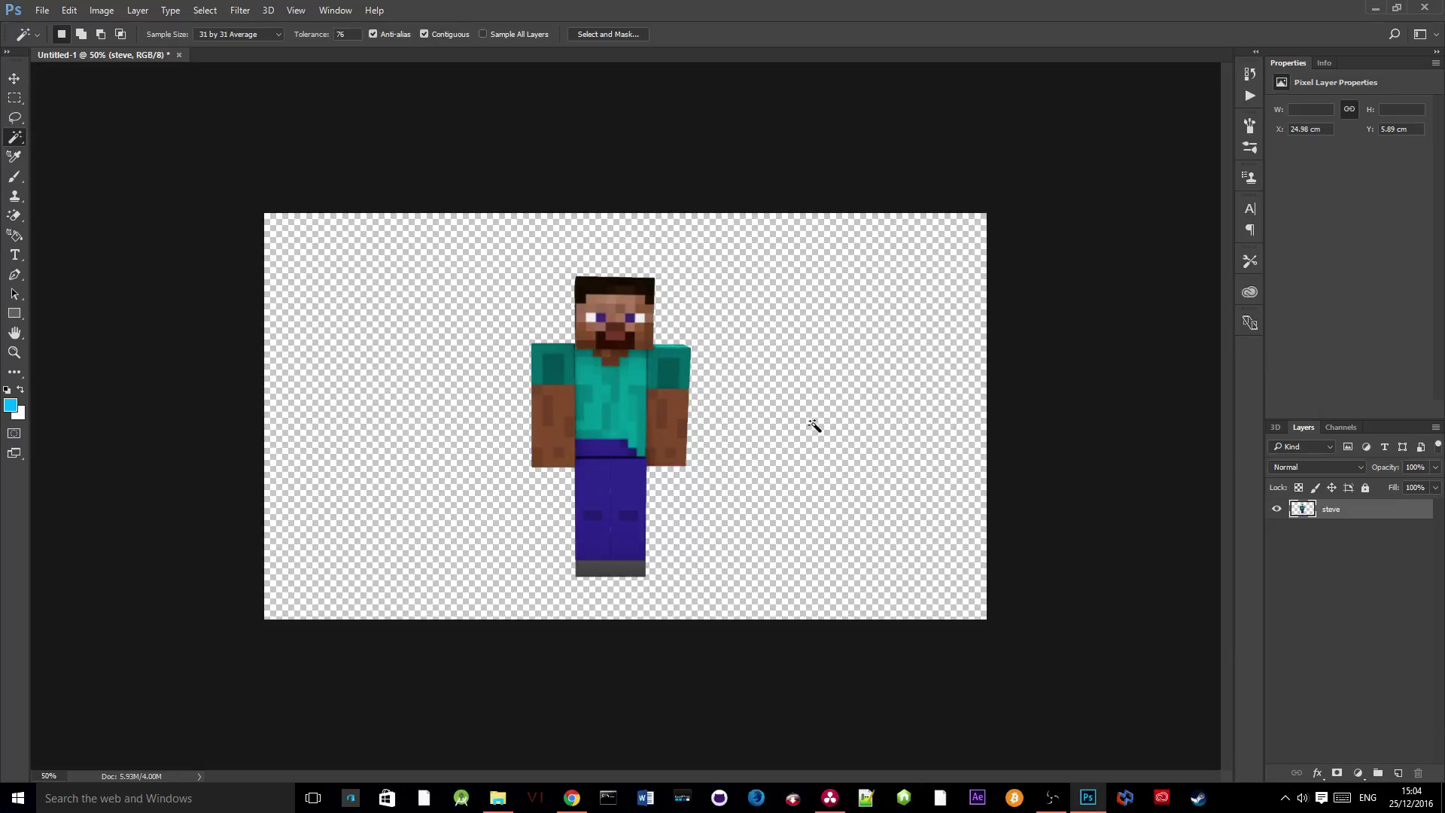
pyautogui.click(14, 81)
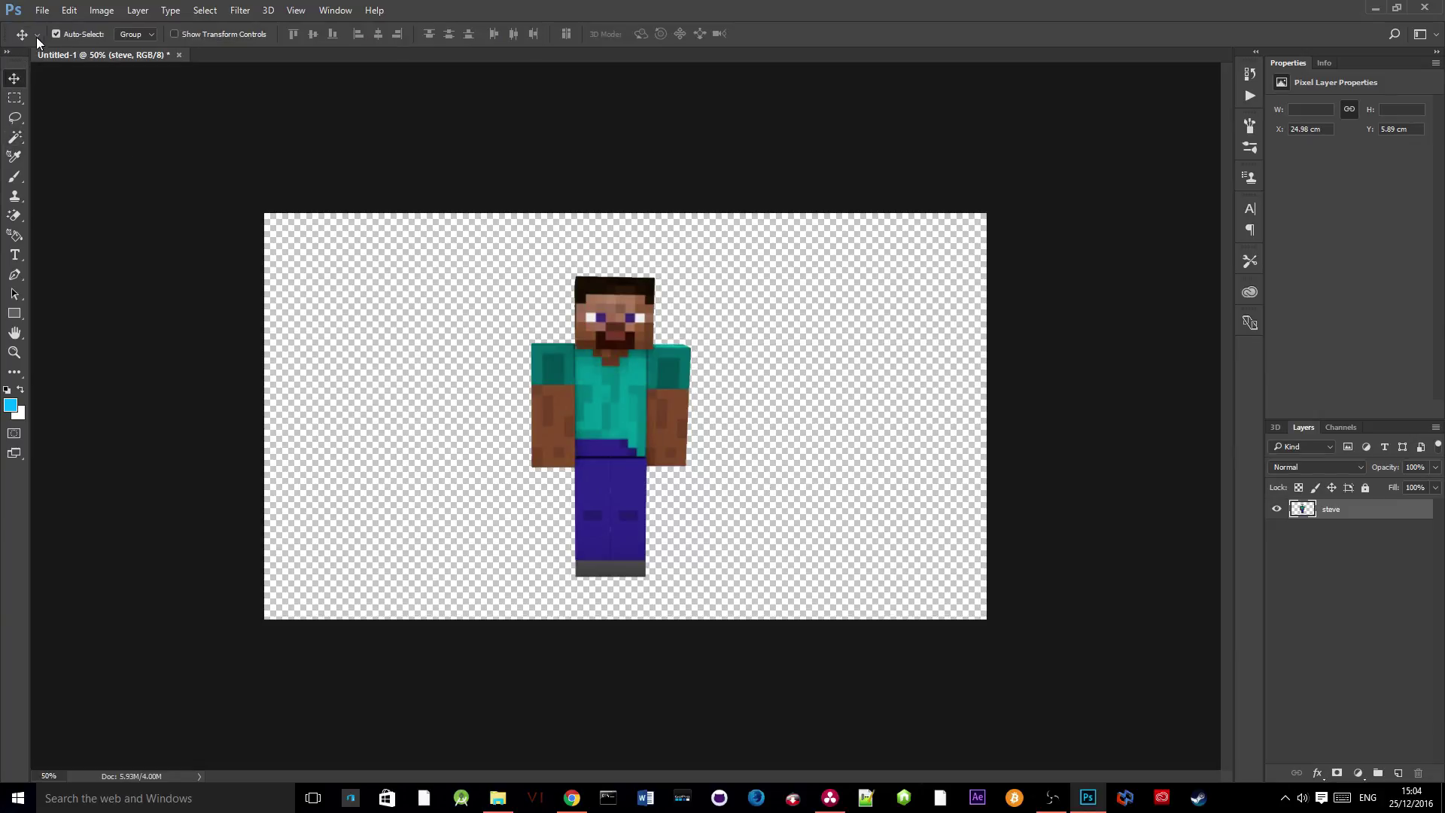
pyautogui.click(41, 13)
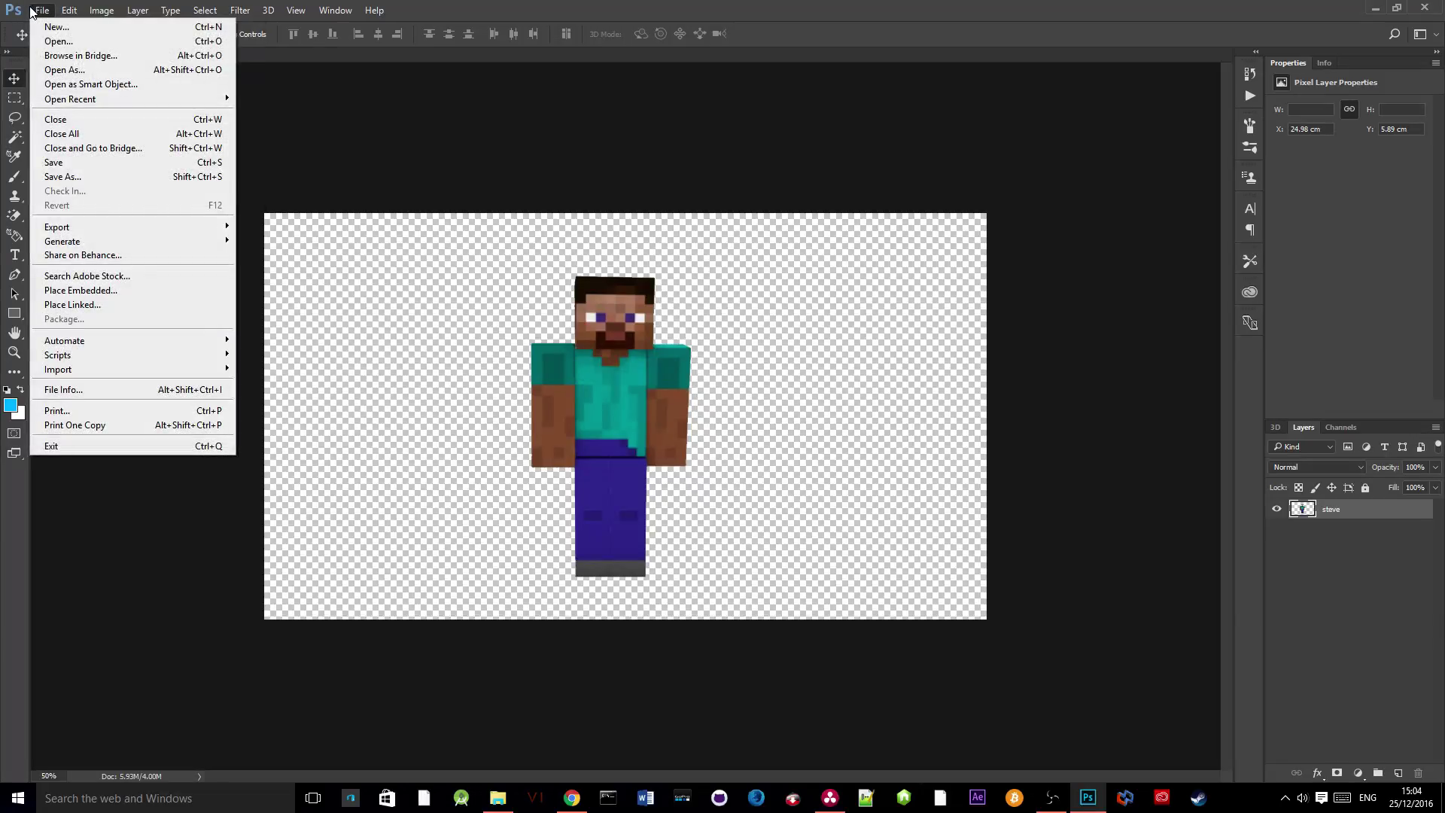
# Start Save As with the file named Steve and PNG as the format.
pyautogui.click(62, 176)
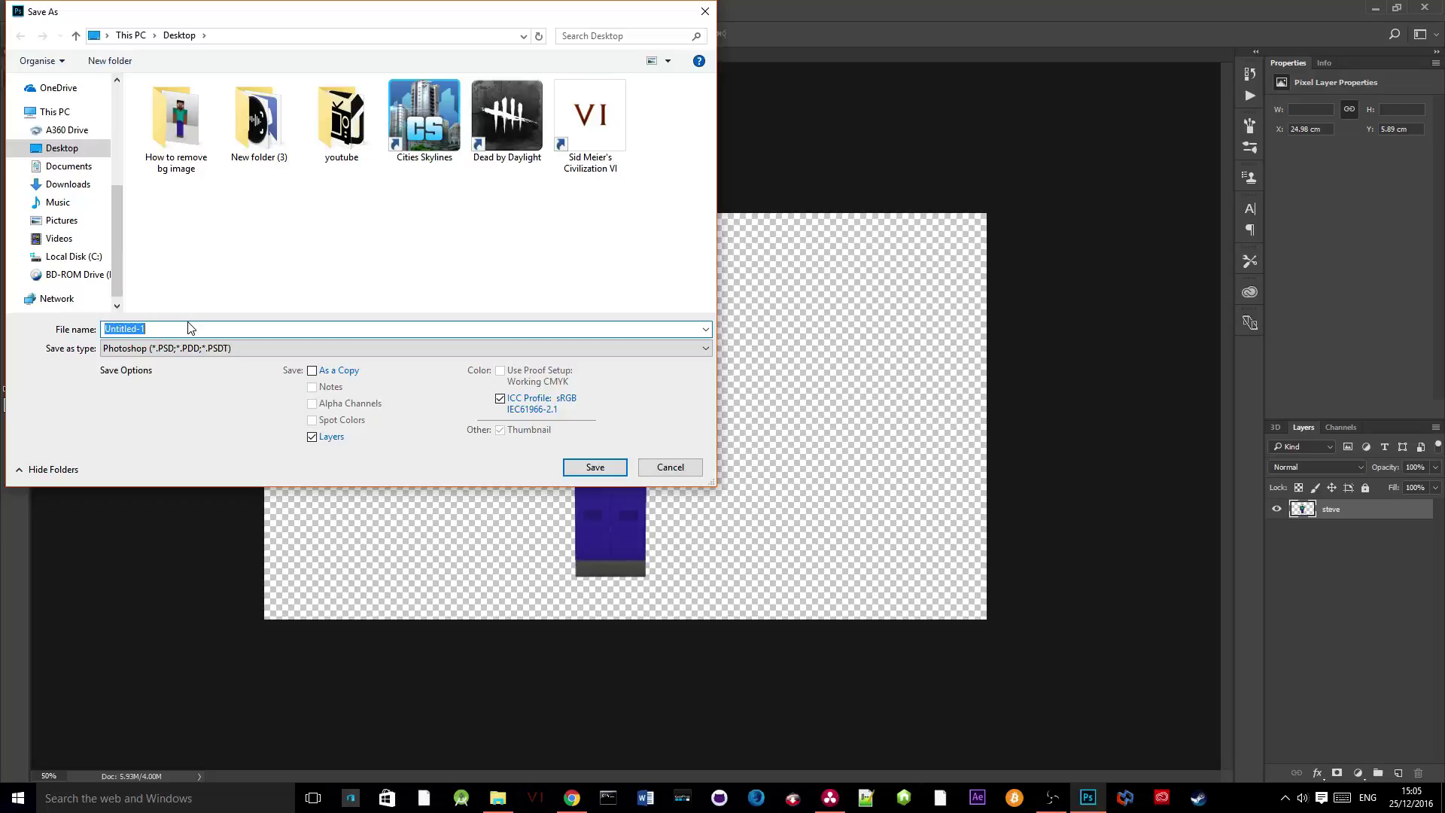
pyautogui.write('St')
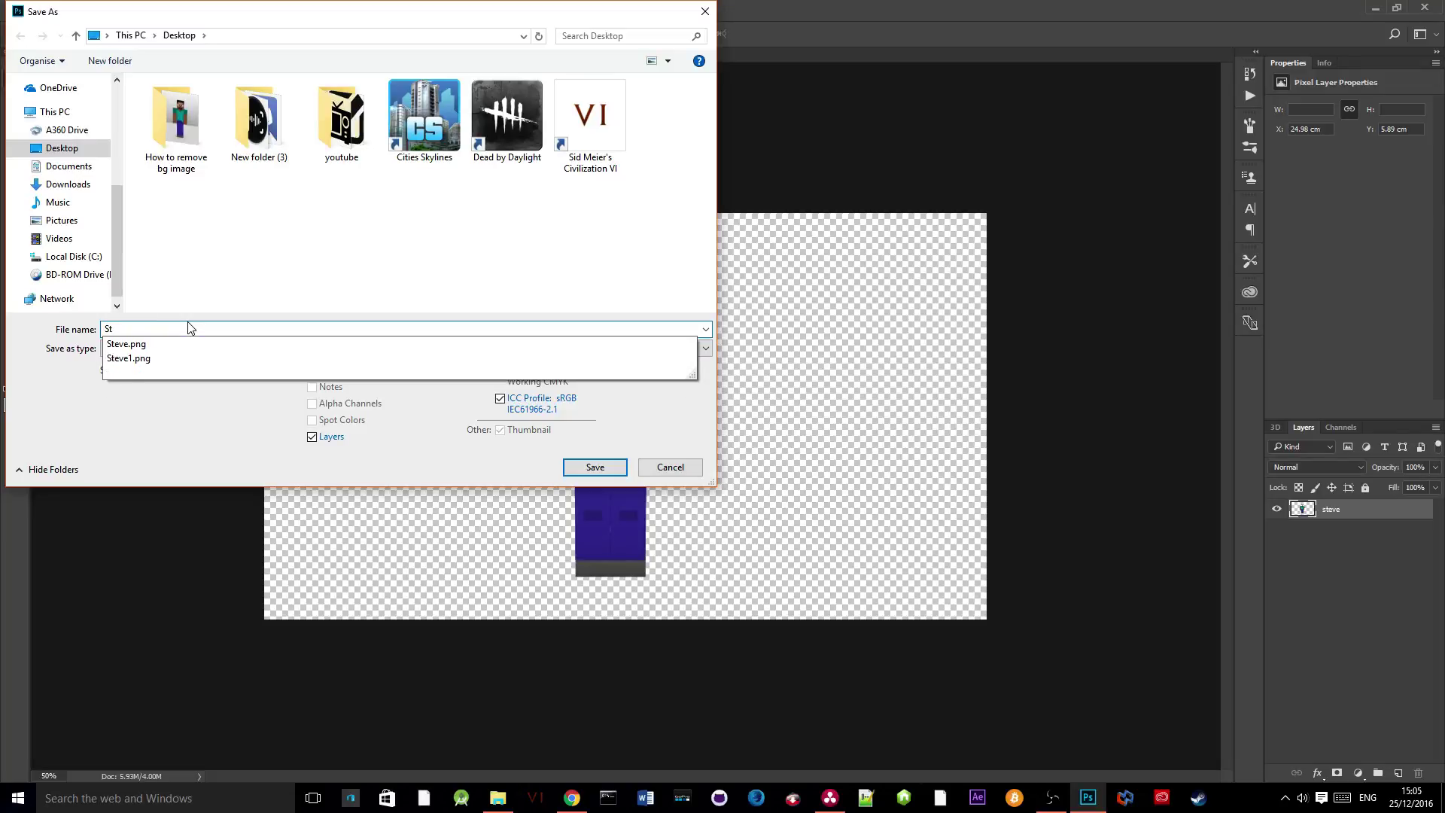
pyautogui.press('BackSpace')
pyautogui.write('t')
pyautogui.press('Escape')
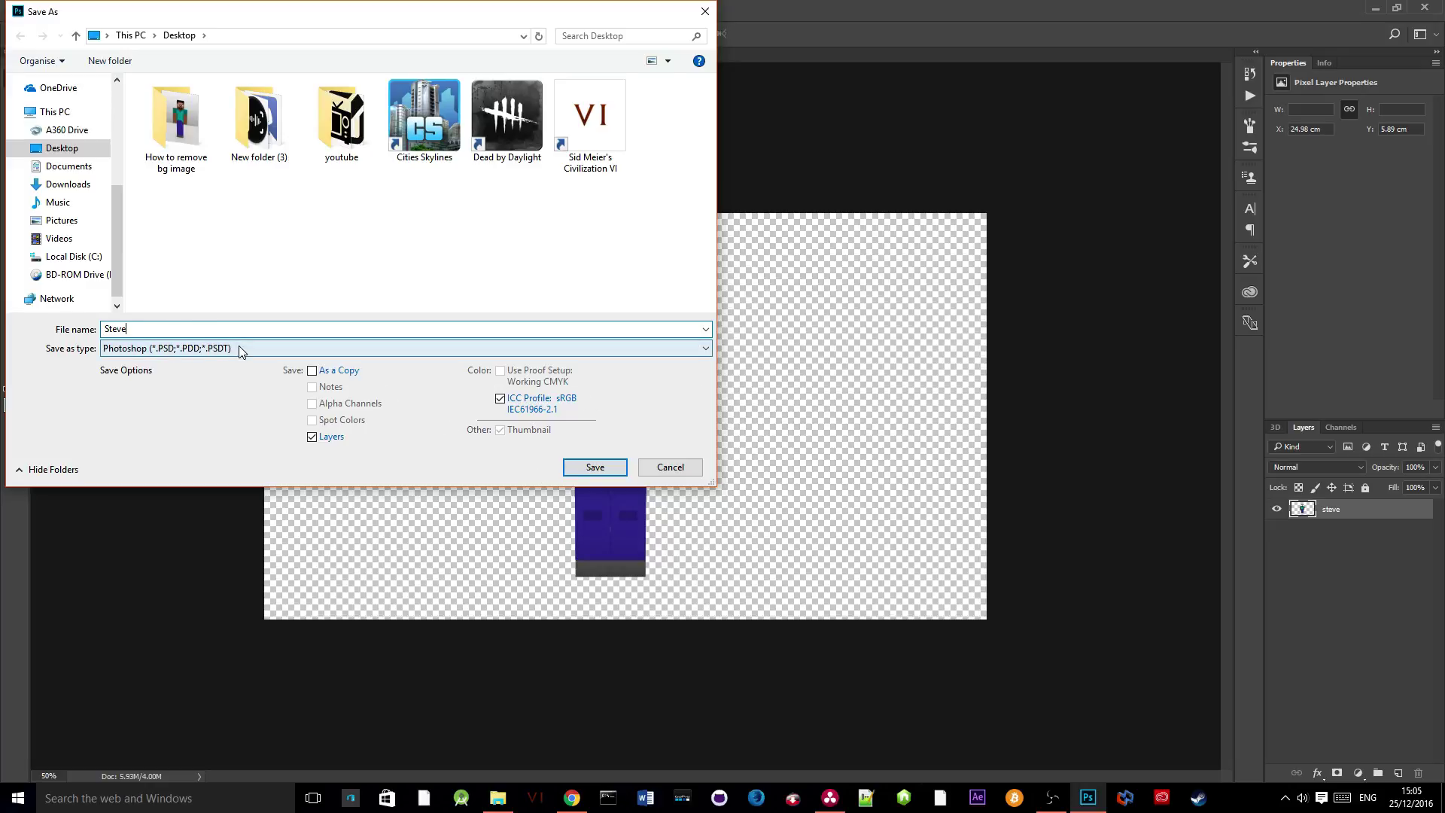
pyautogui.click(220, 353)
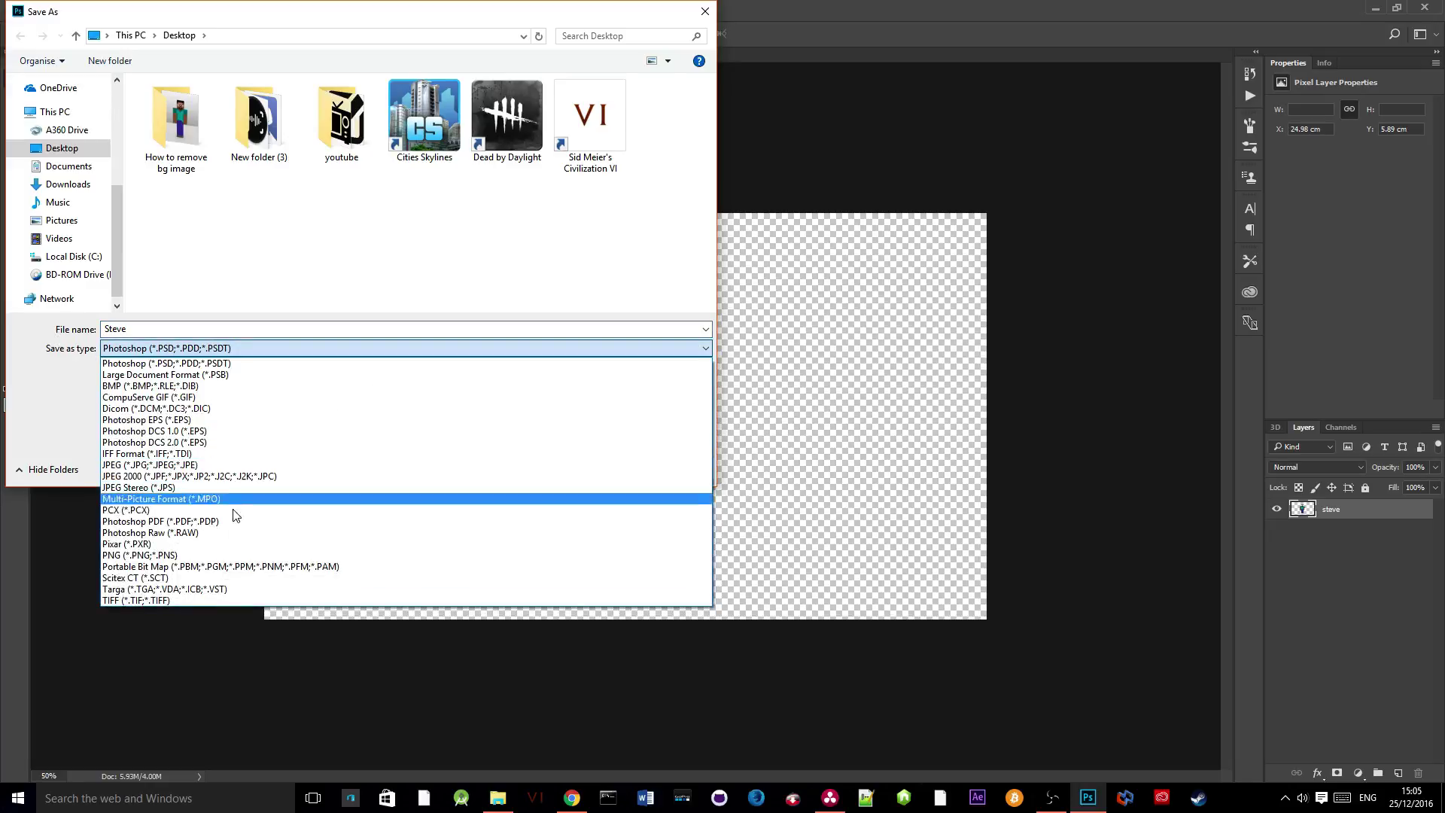
pyautogui.click(227, 555)
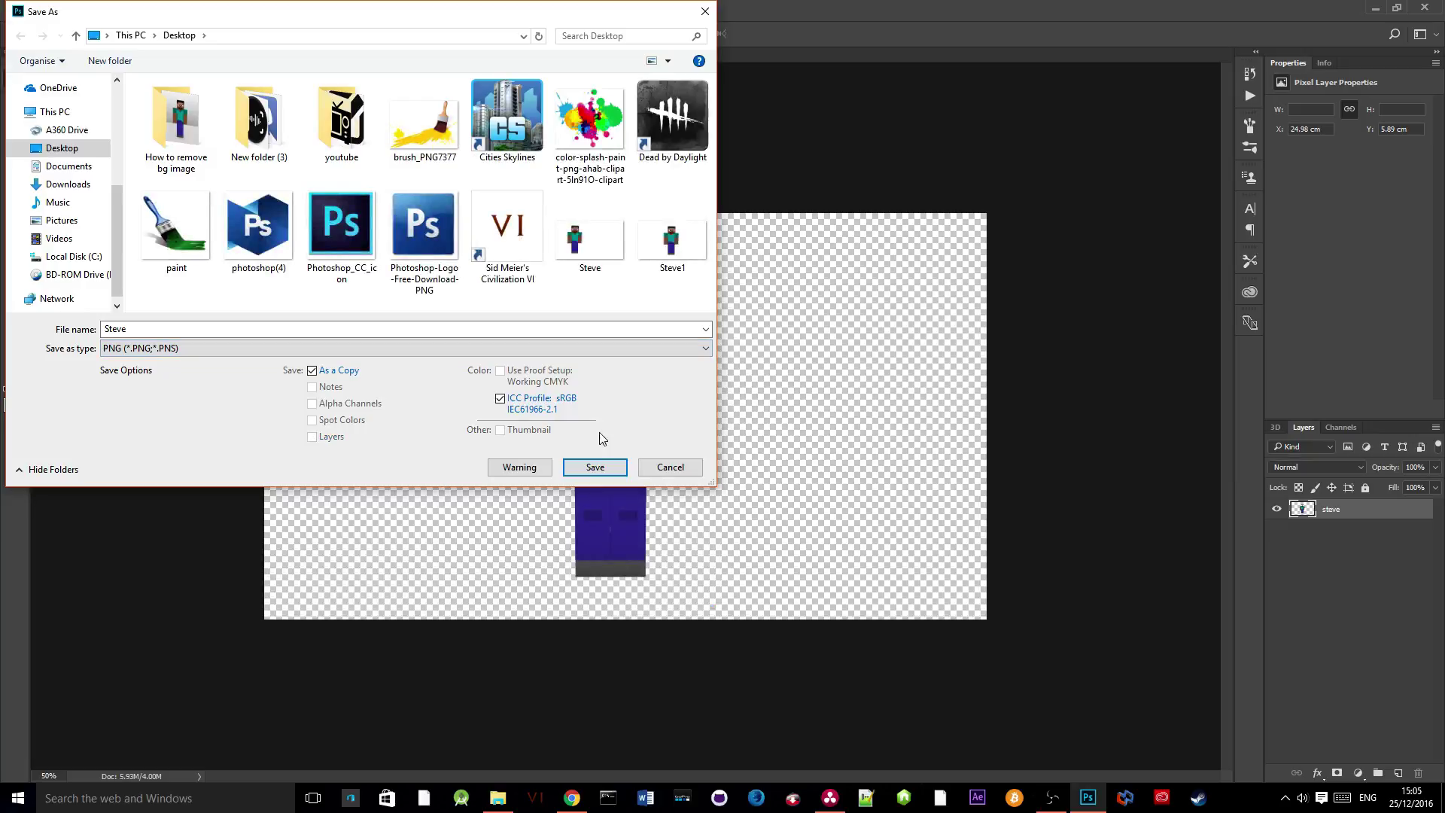
# Save Steve.png into the How to remove bg image folder without replacing the existing file.
pyautogui.click(622, 473)
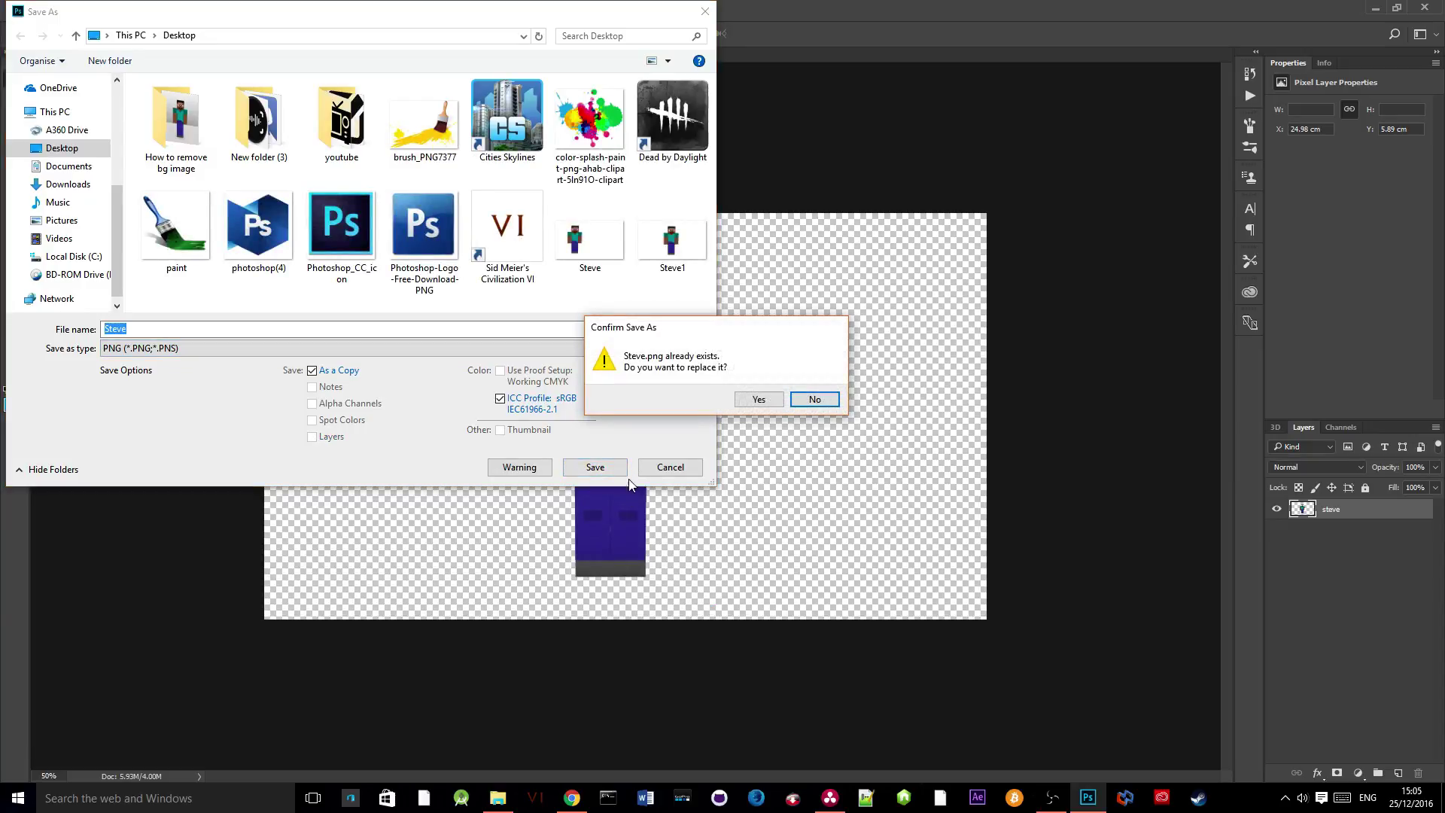
pyautogui.click(813, 399)
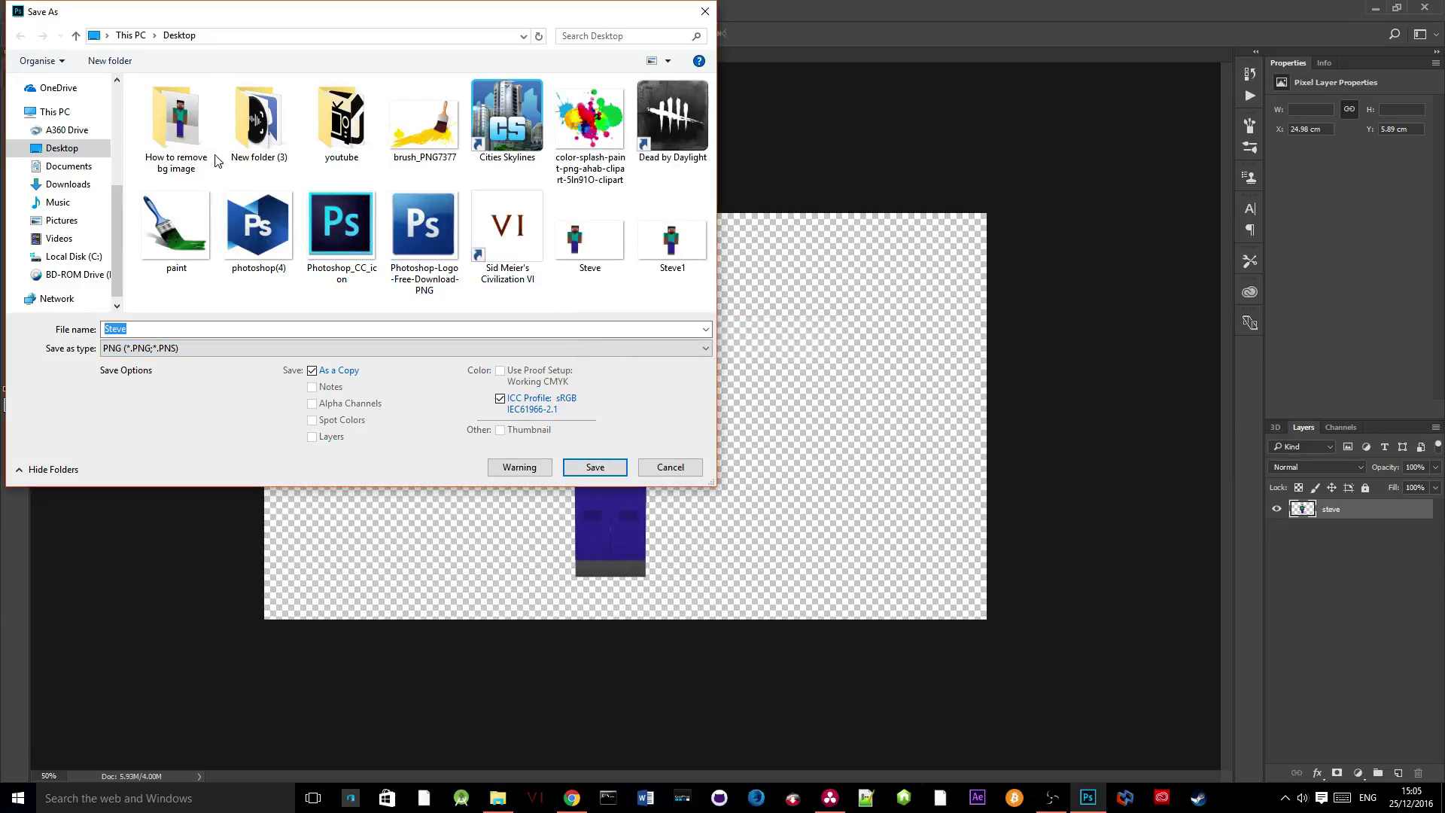
pyautogui.doubleClick(179, 127)
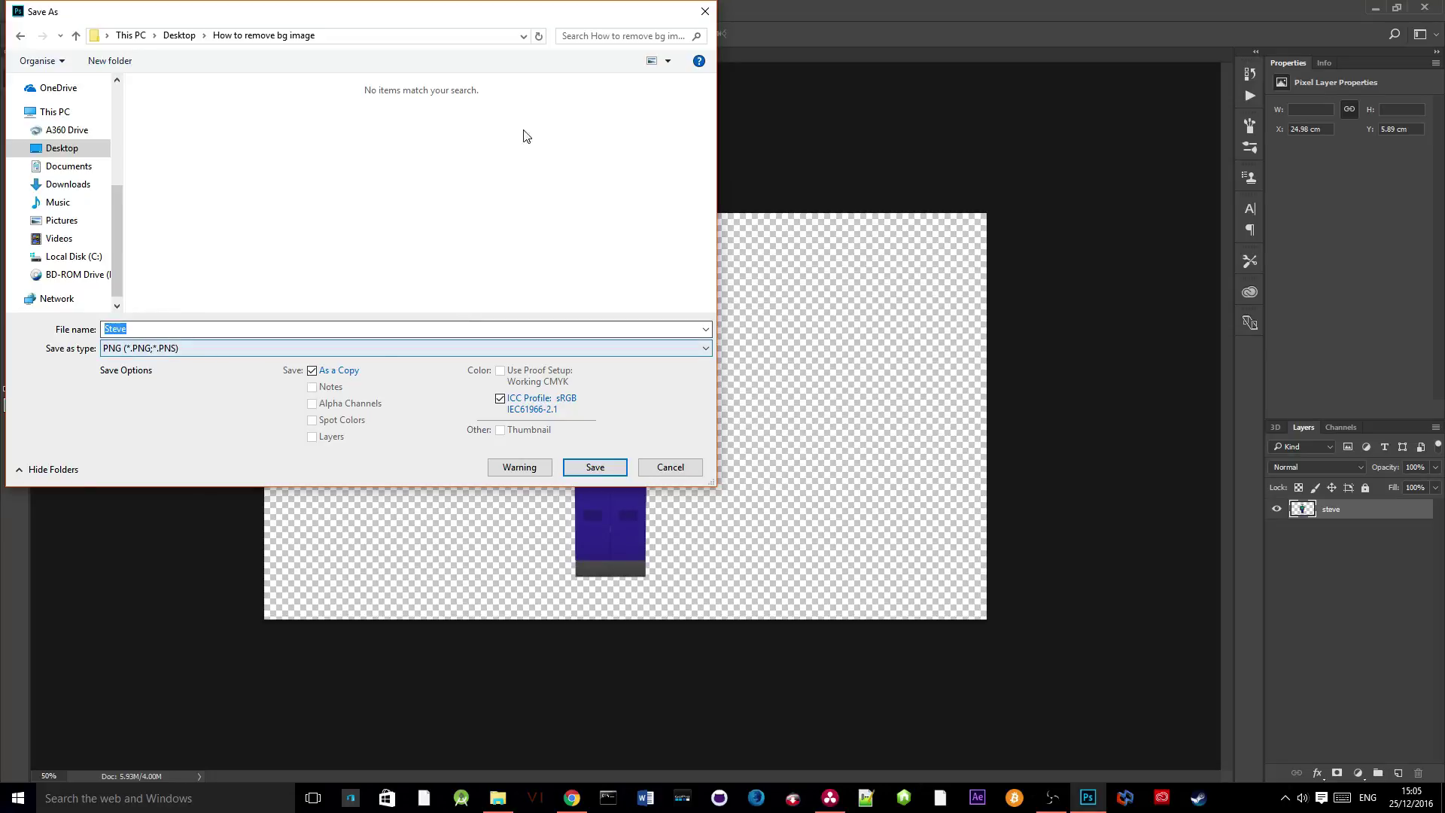
pyautogui.click(610, 465)
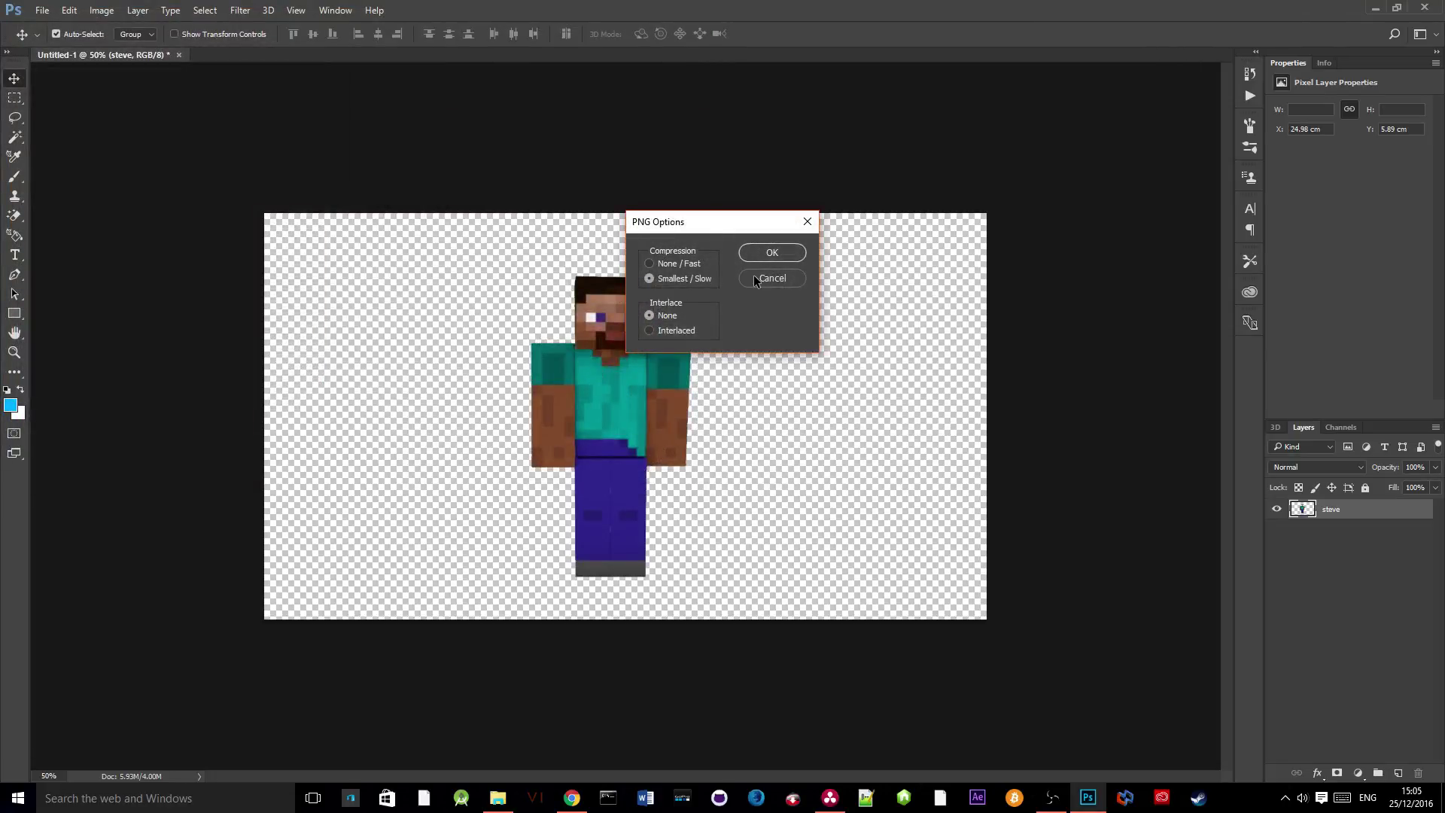
# Accept PNG options, close the document without saving, and create a new transparent 1920×1080 canvas.
pyautogui.click(776, 255)
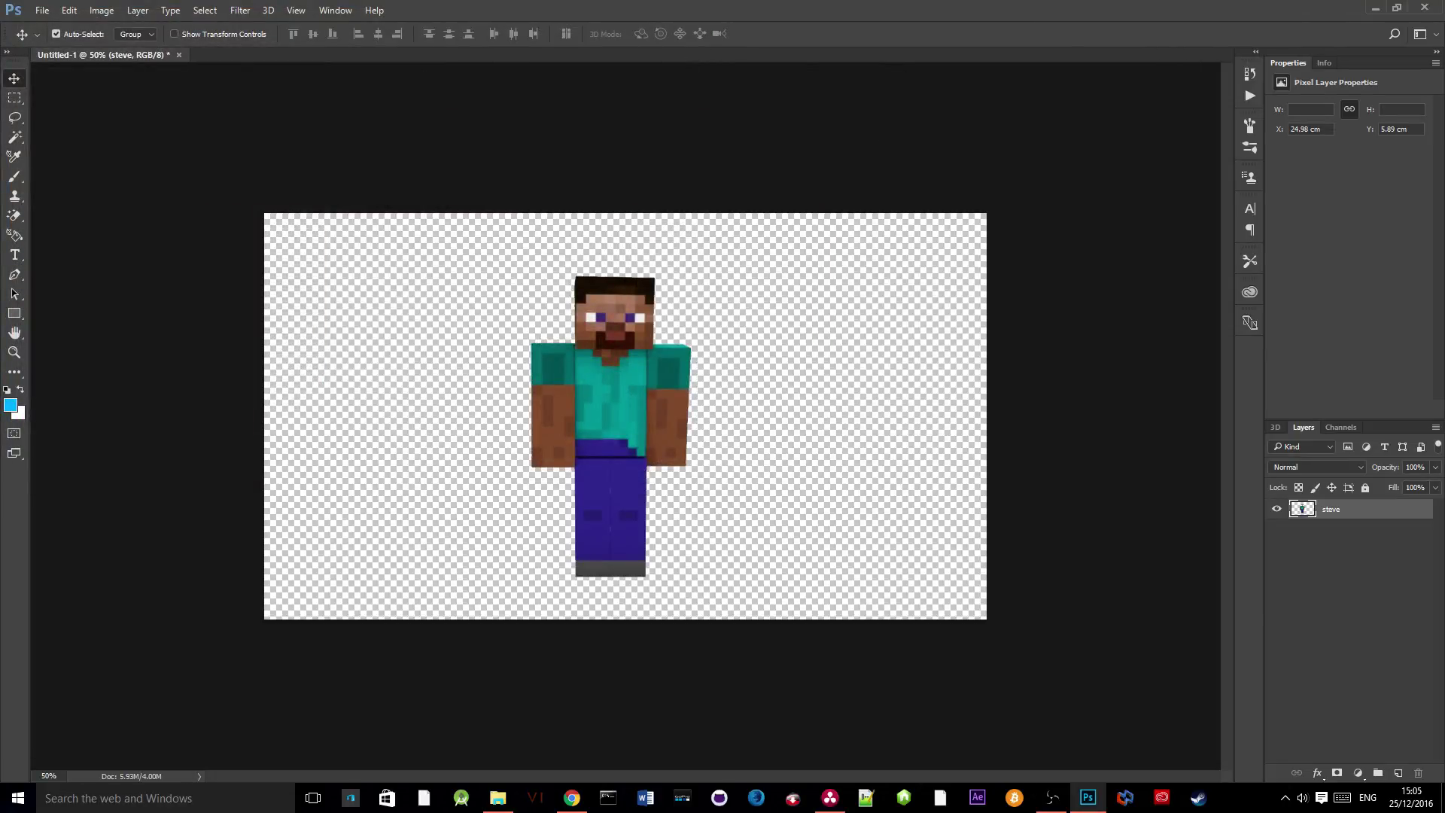
pyautogui.click(177, 54)
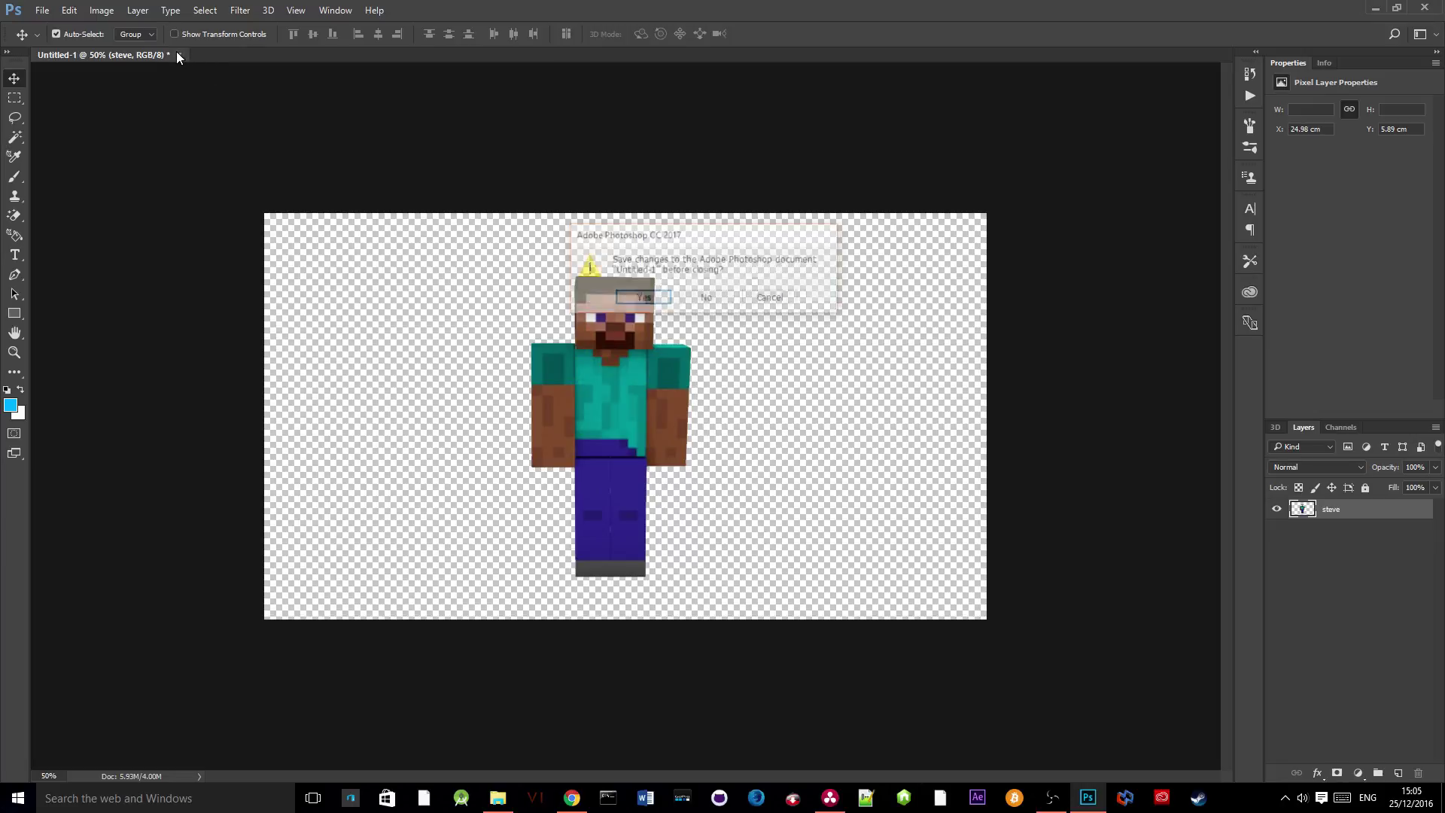
pyautogui.click(684, 299)
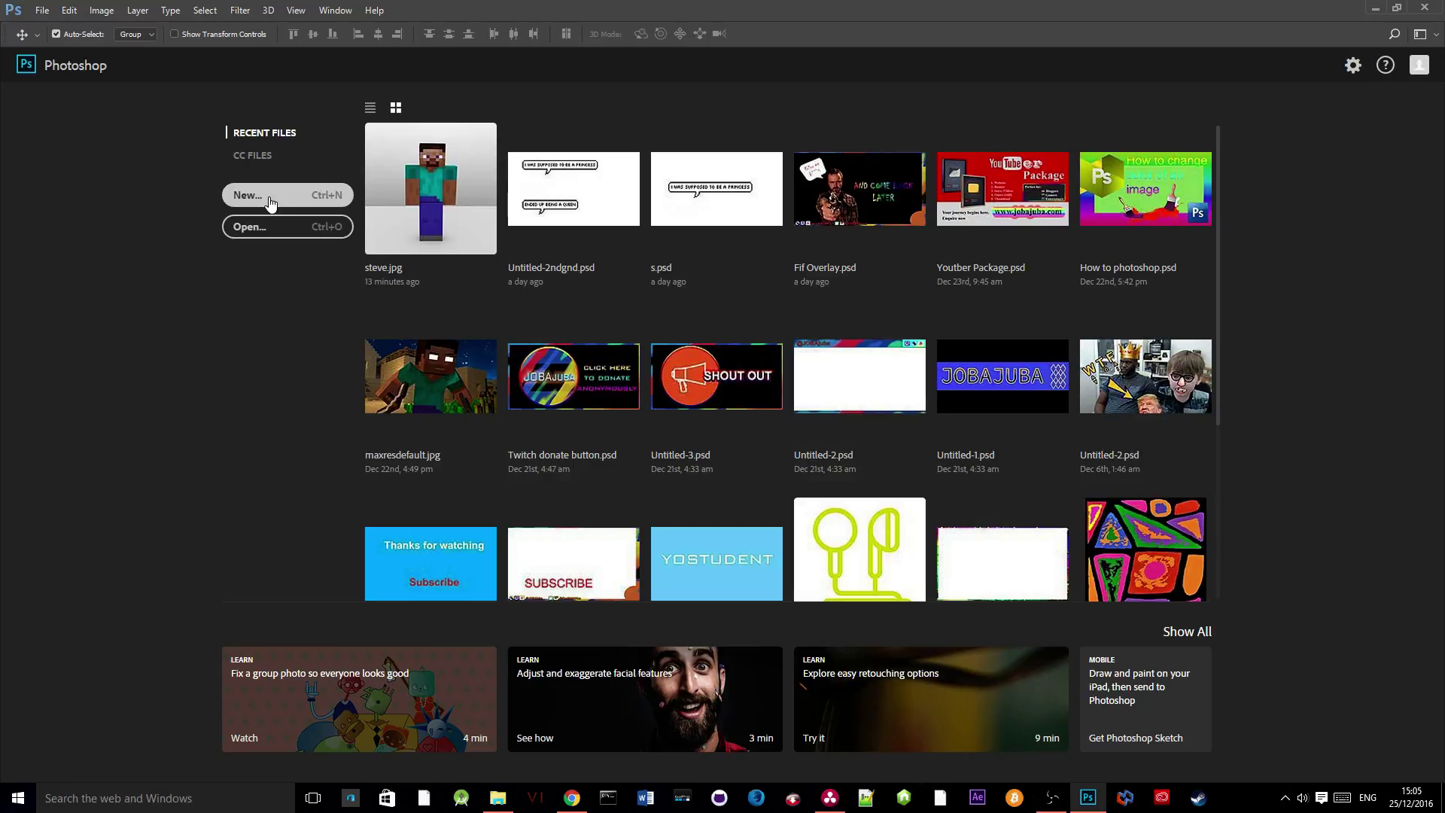
pyautogui.click(271, 198)
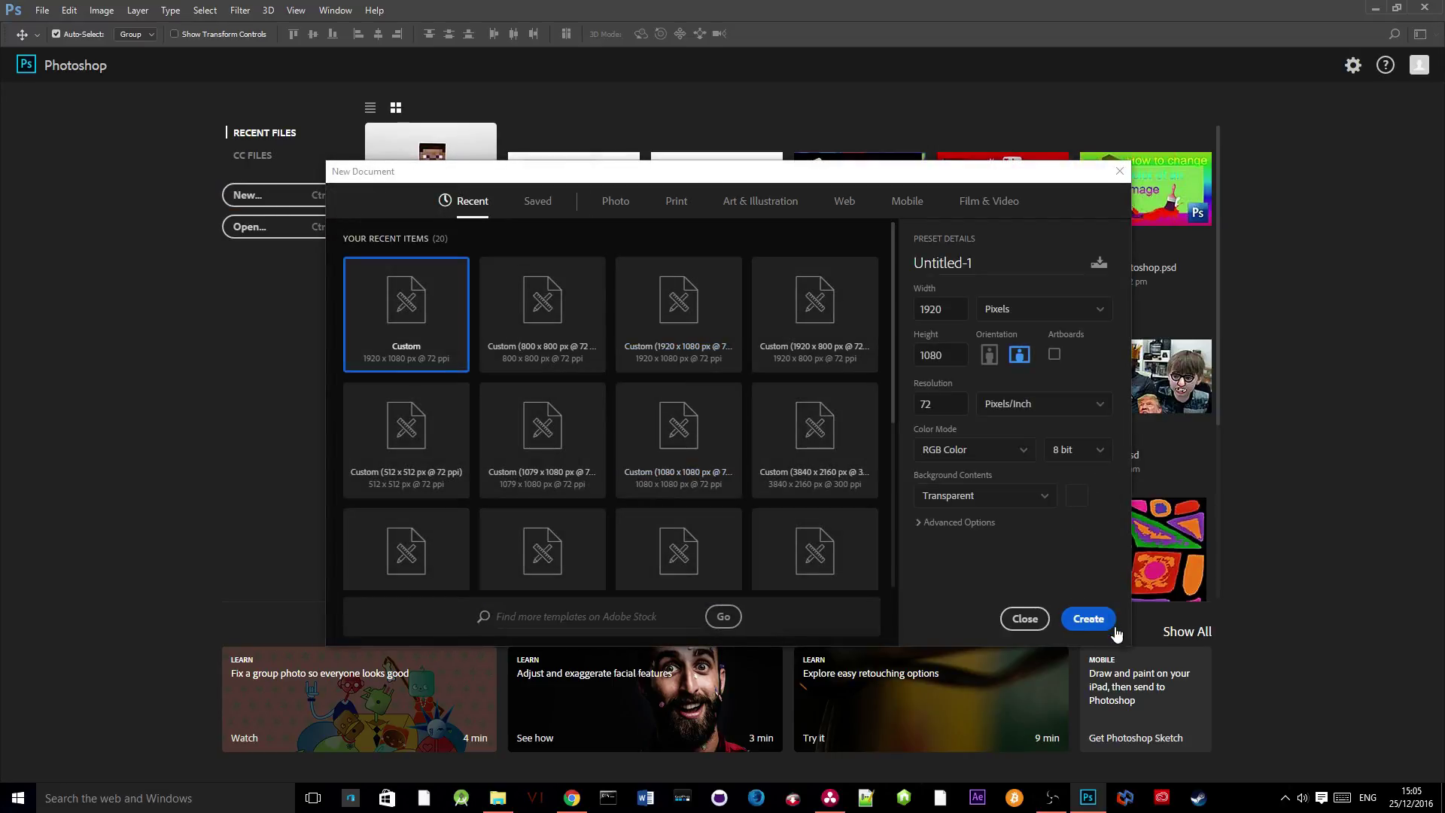
pyautogui.click(1097, 622)
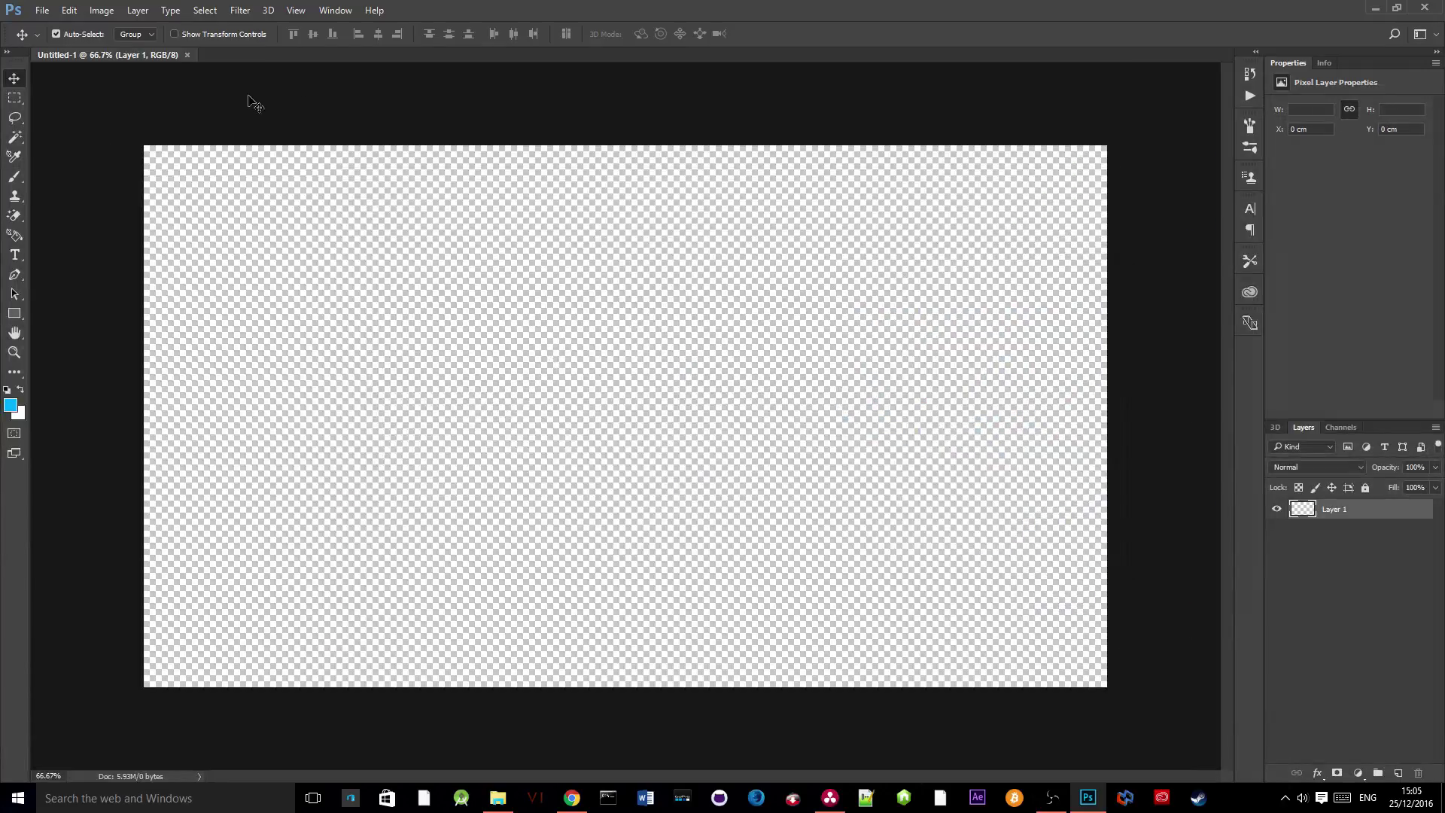
# Place the original steve.jpg on the new canvas, moved up and enlarged to full height.
pyautogui.click(497, 799)
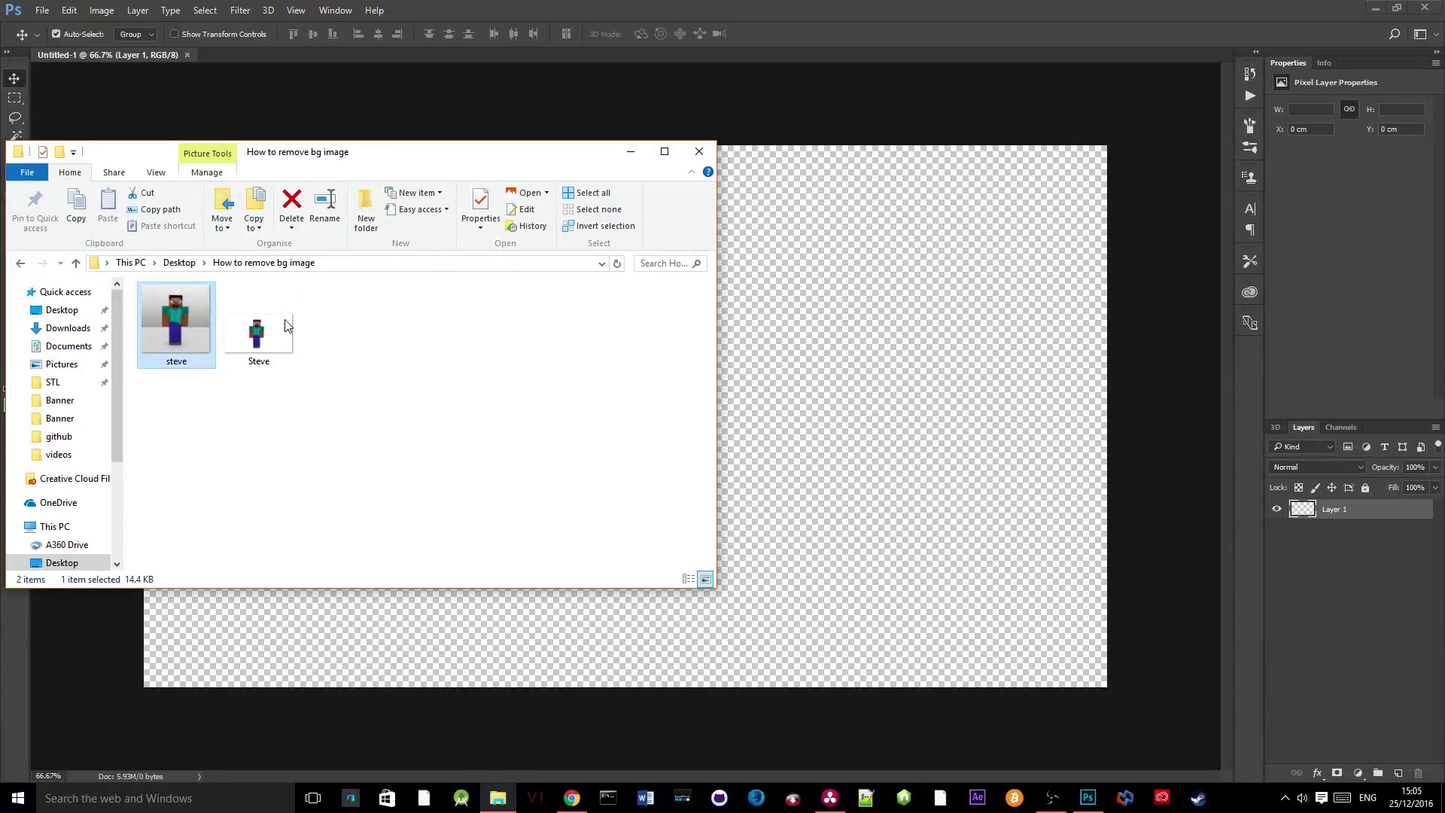
pyautogui.moveTo(161, 328); pyautogui.dragTo(822, 381)
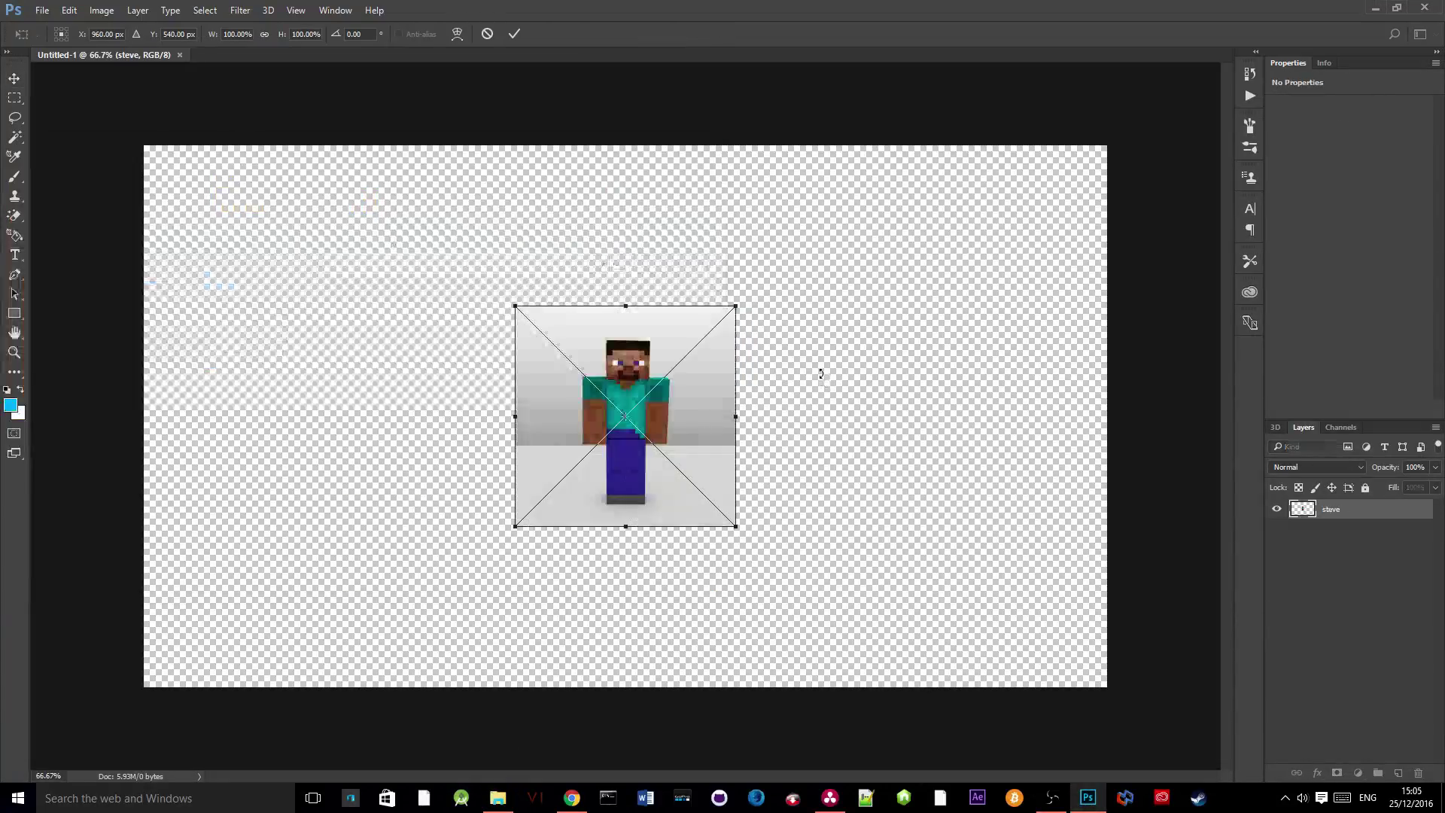
pyautogui.moveTo(639, 392); pyautogui.dragTo(492, 247)
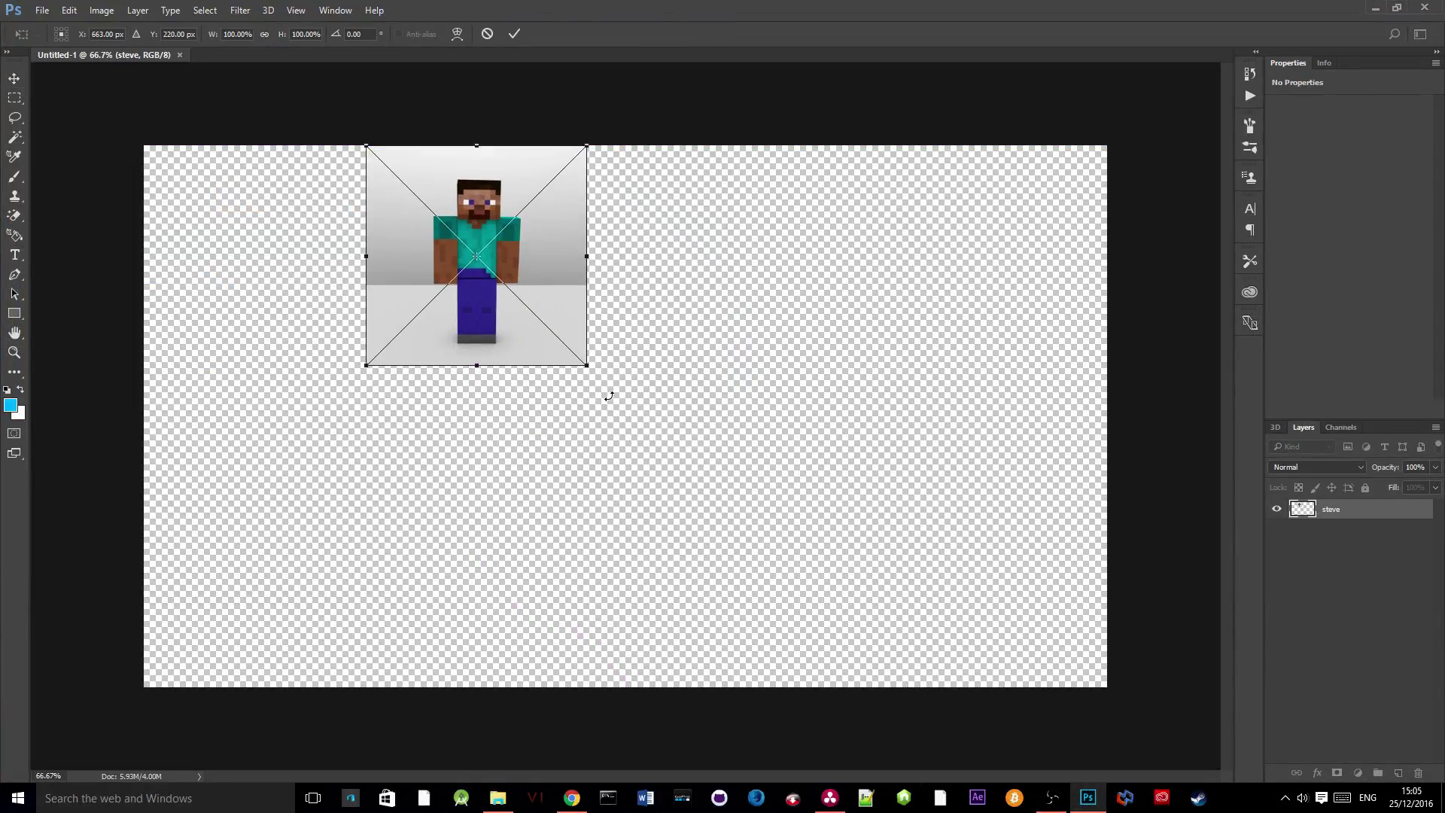
pyautogui.moveTo(583, 365); pyautogui.dragTo(884, 708)
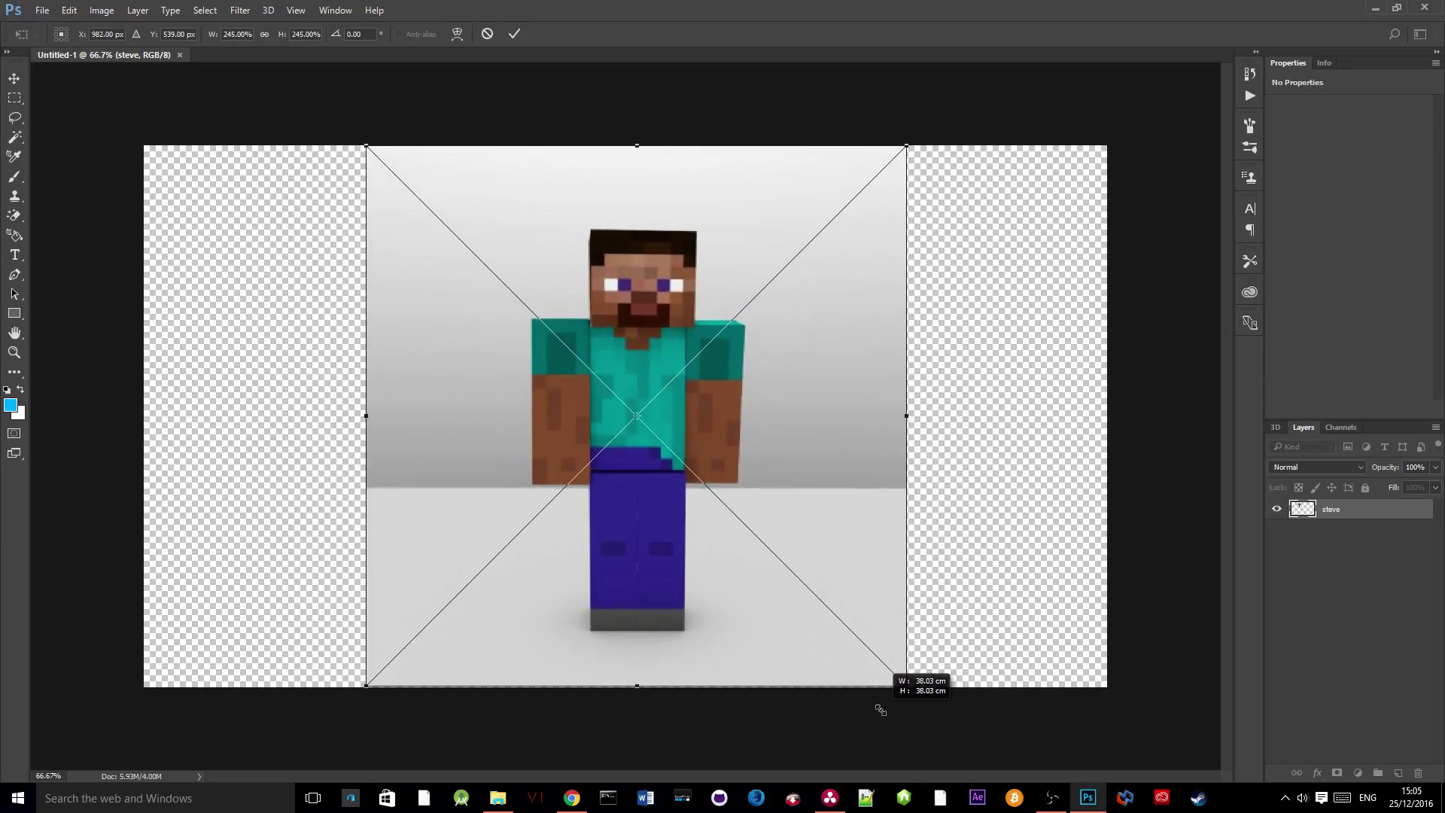
pyautogui.click(513, 33)
# Place Steve.png, shrink it, and position it in the foreground left of the original.
pyautogui.click(497, 797)
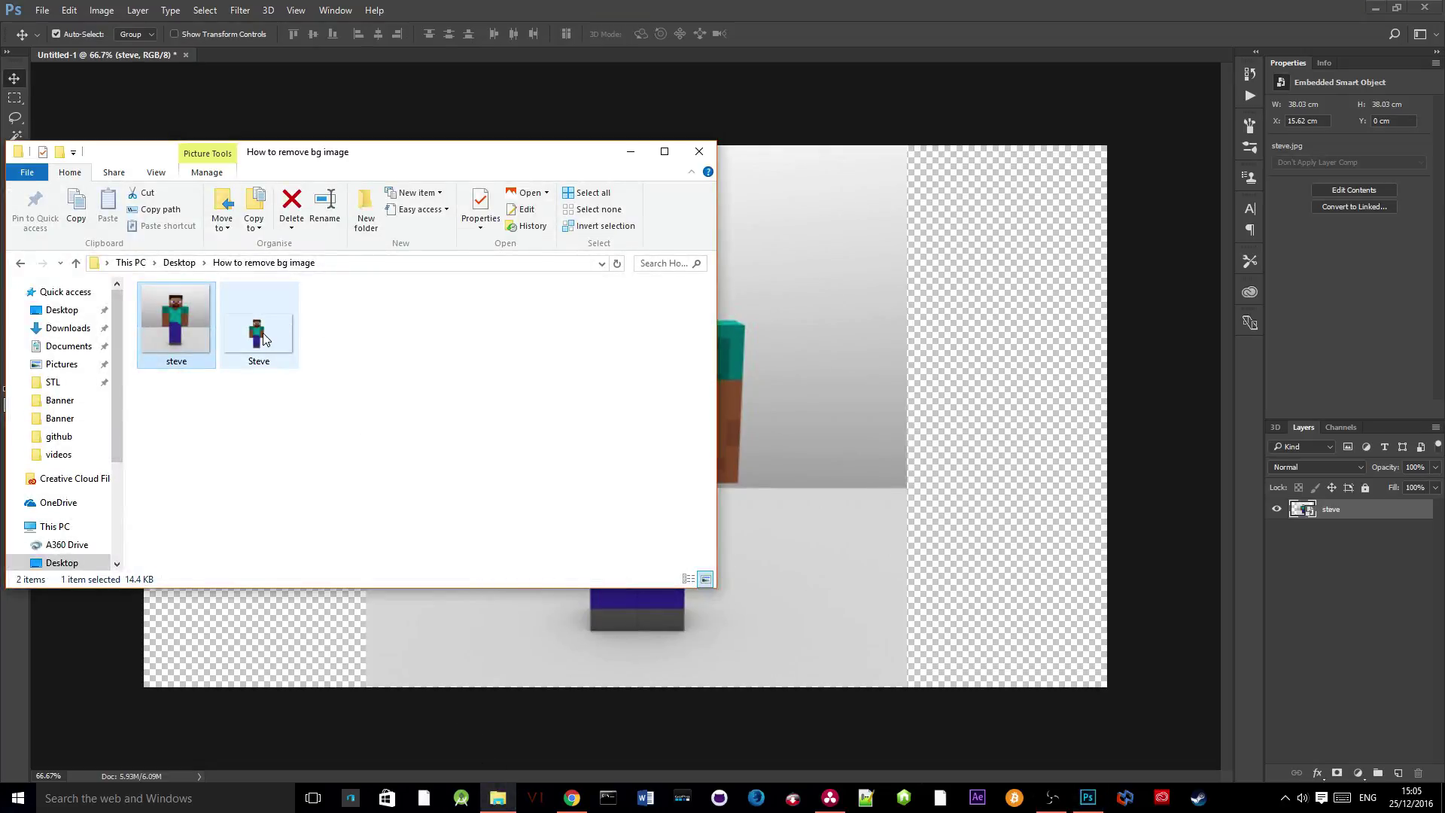
pyautogui.moveTo(263, 340); pyautogui.dragTo(800, 400)
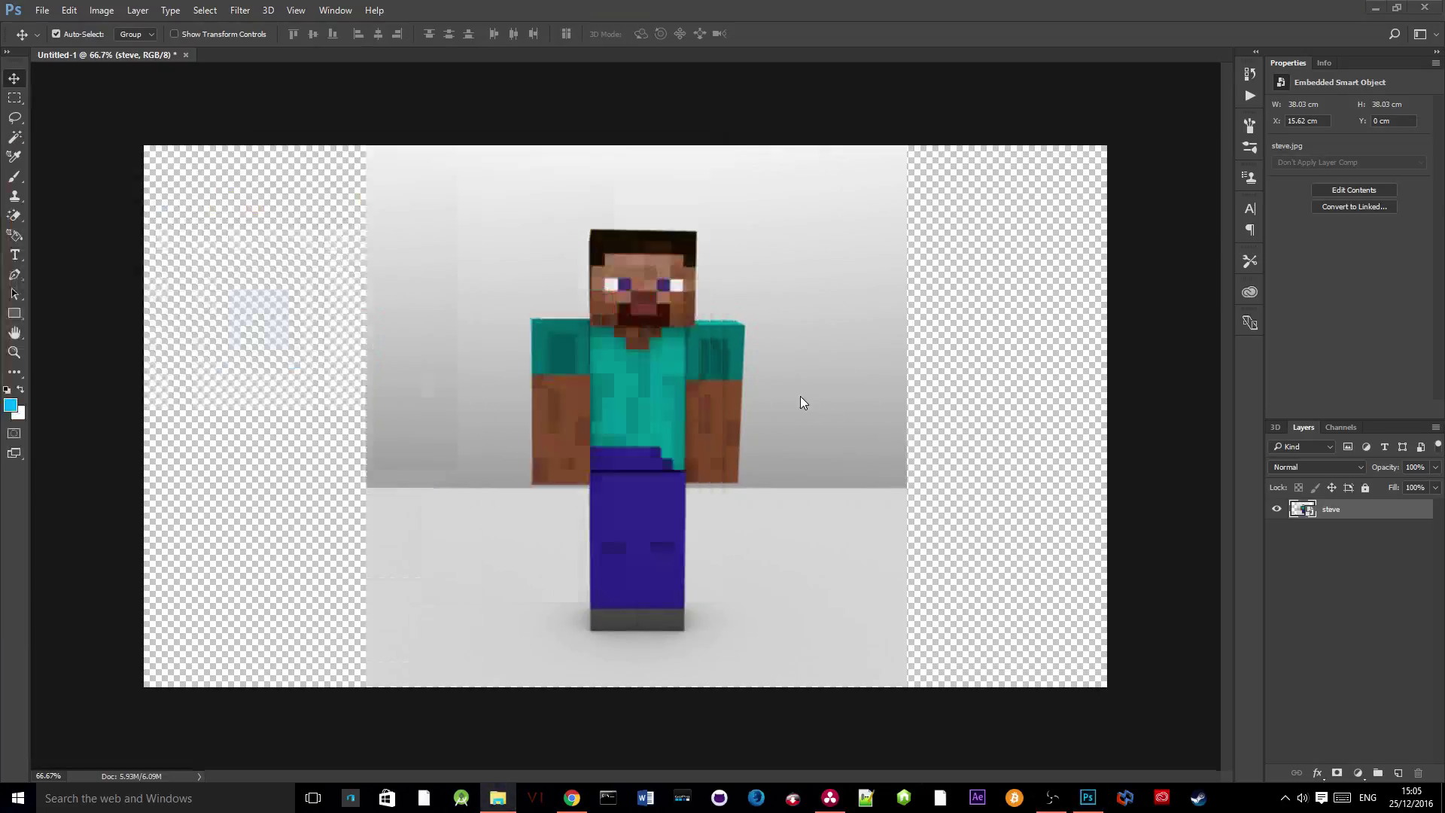
pyautogui.moveTo(650, 457)
pyautogui.mouseDown()
pyautogui.moveTo(830, 505)
pyautogui.moveTo(296, 491)
pyautogui.mouseUp()
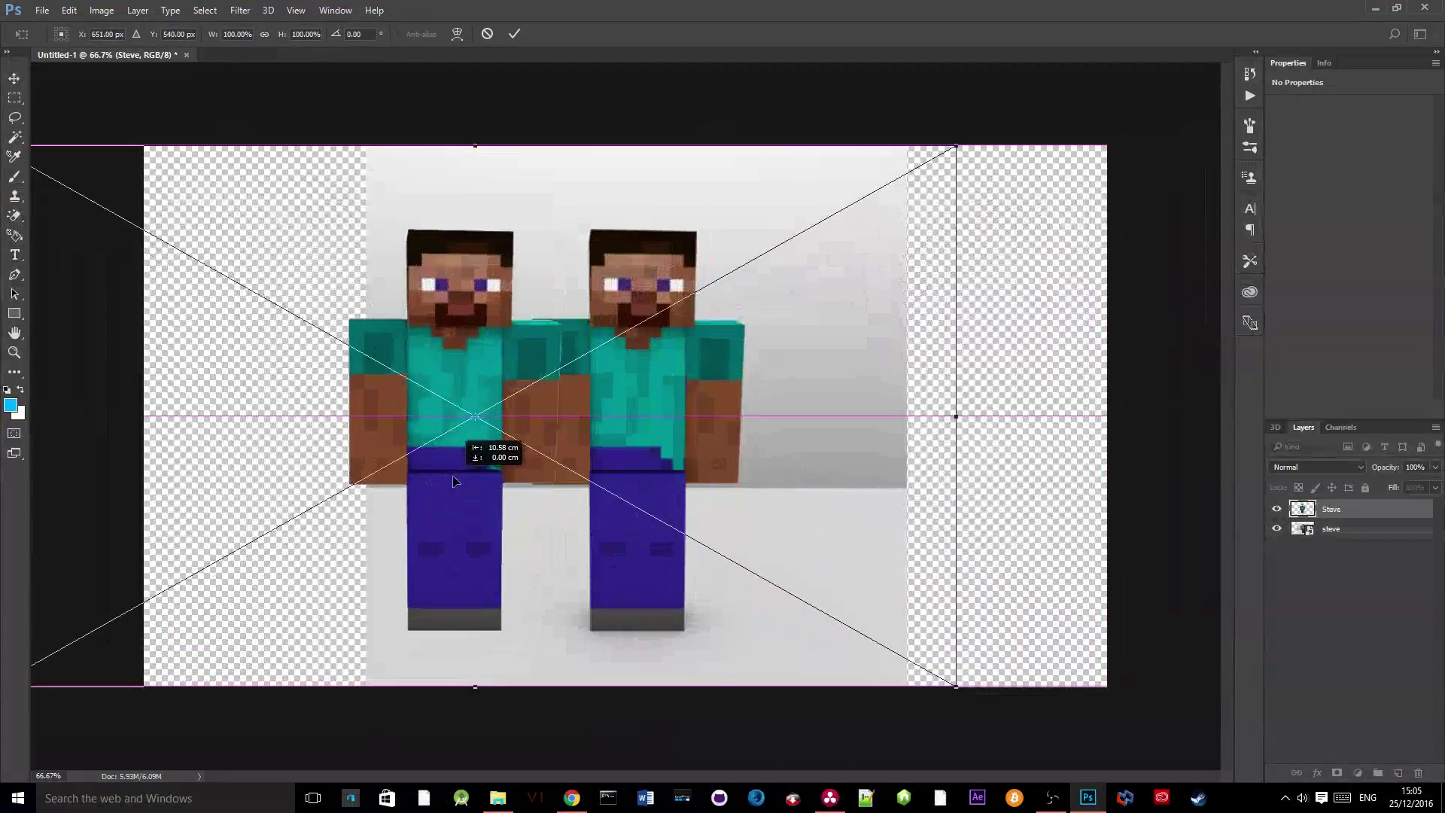
pyautogui.moveTo(295, 491); pyautogui.dragTo(470, 501)
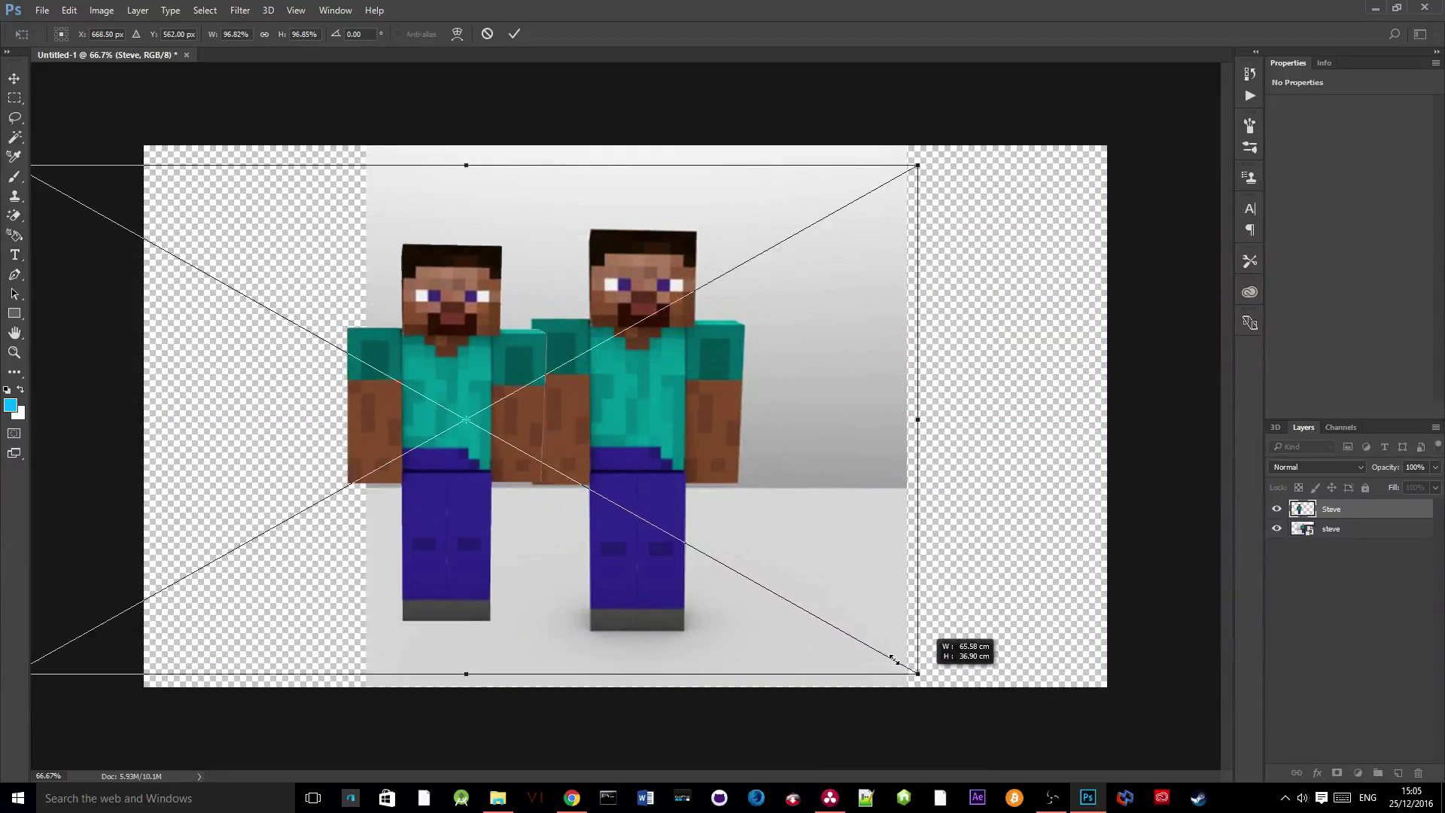
pyautogui.moveTo(976, 708); pyautogui.dragTo(778, 613)
pyautogui.moveTo(384, 451)
pyautogui.mouseDown()
pyautogui.moveTo(475, 553)
pyautogui.moveTo(500, 555)
pyautogui.mouseUp()
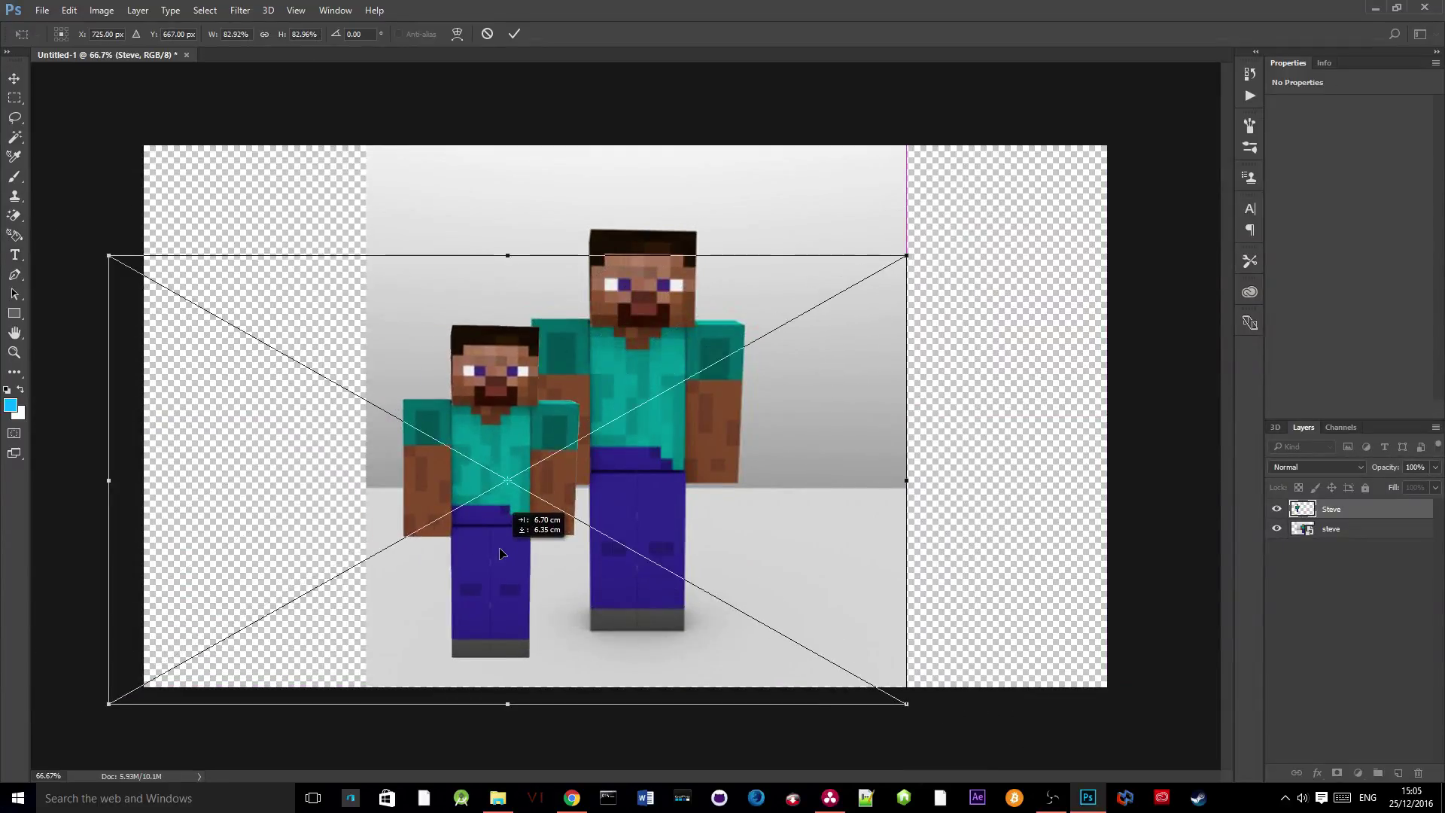
pyautogui.click(514, 33)
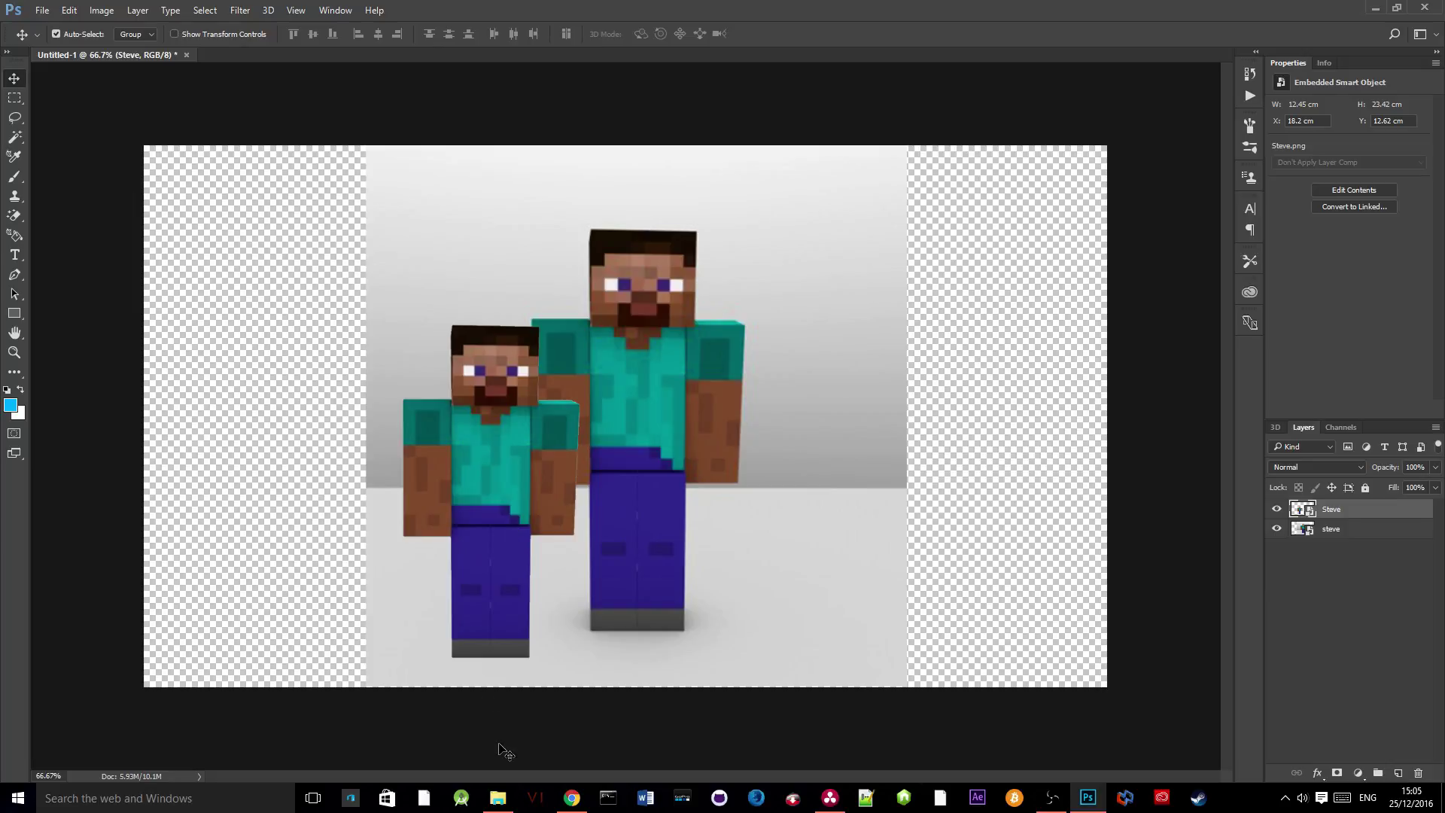
pyautogui.click(497, 798)
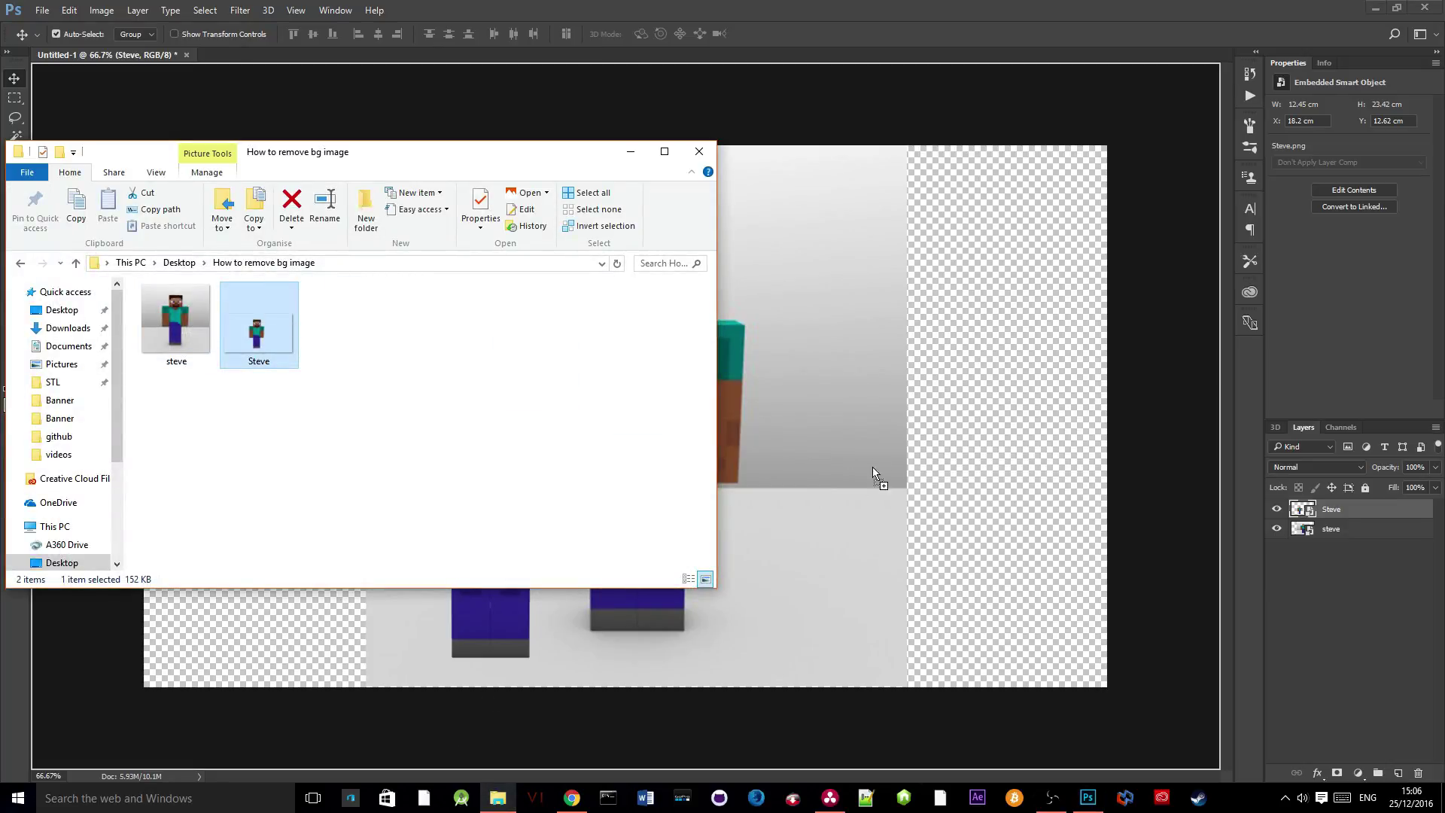
# Add a shrunken Steve.png copy right of the original, then nudge the background photo into alignment.
pyautogui.moveTo(271, 319); pyautogui.dragTo(898, 496)
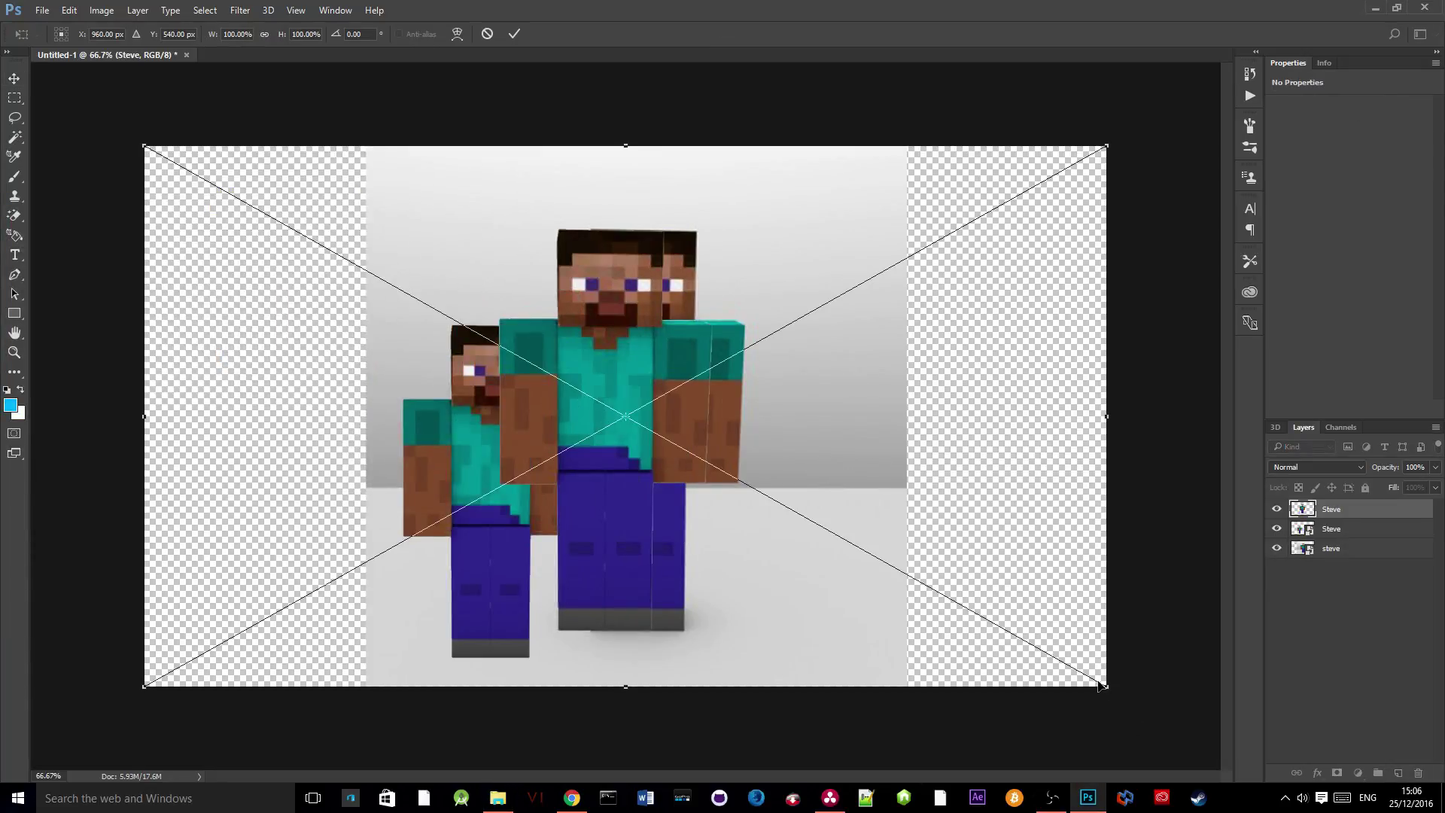
pyautogui.moveTo(1102, 684)
pyautogui.mouseDown()
pyautogui.moveTo(980, 590)
pyautogui.moveTo(871, 555)
pyautogui.mouseUp()
pyautogui.moveTo(473, 454)
pyautogui.mouseDown()
pyautogui.moveTo(742, 606)
pyautogui.moveTo(759, 596)
pyautogui.mouseUp()
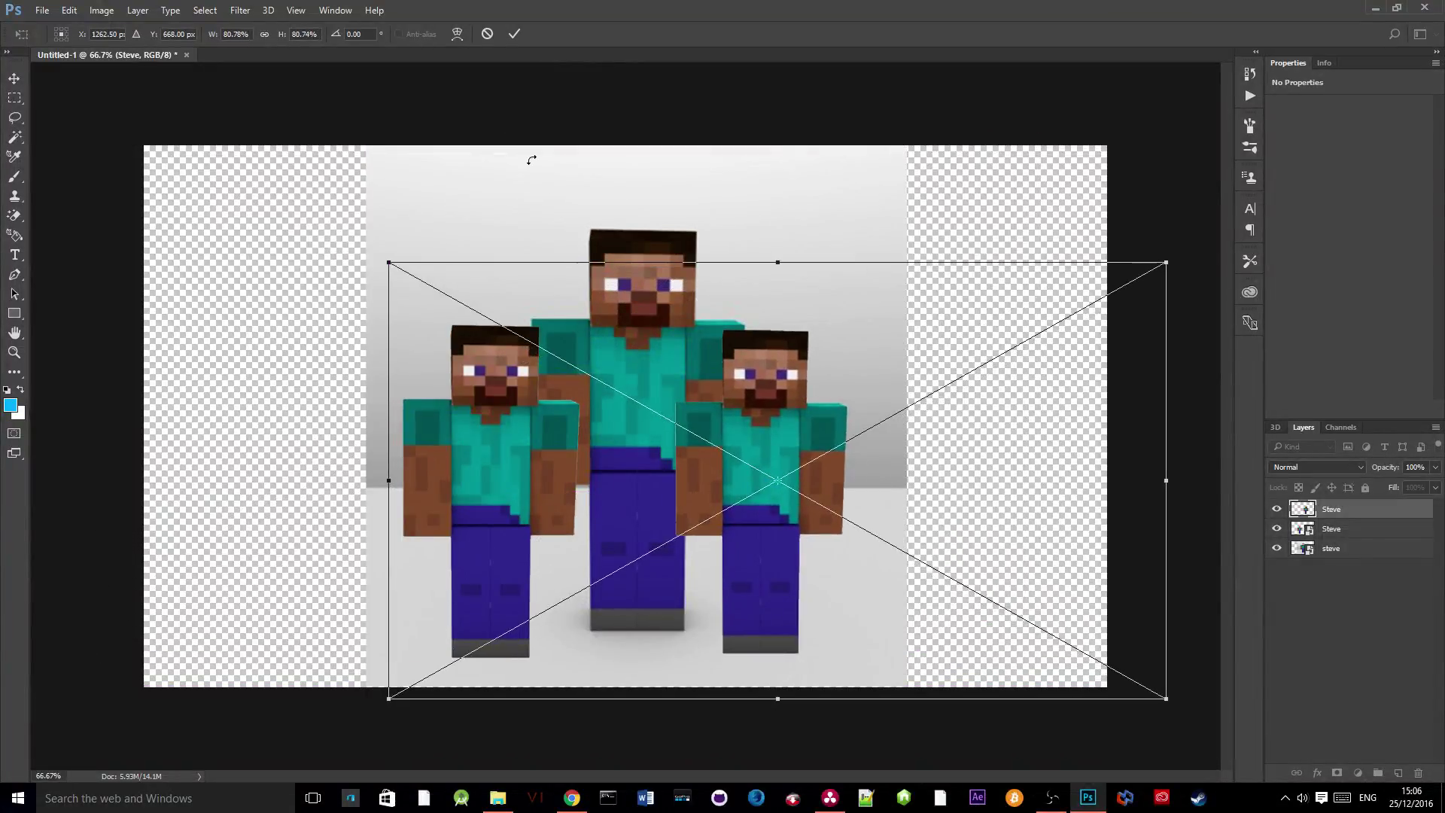
pyautogui.click(514, 34)
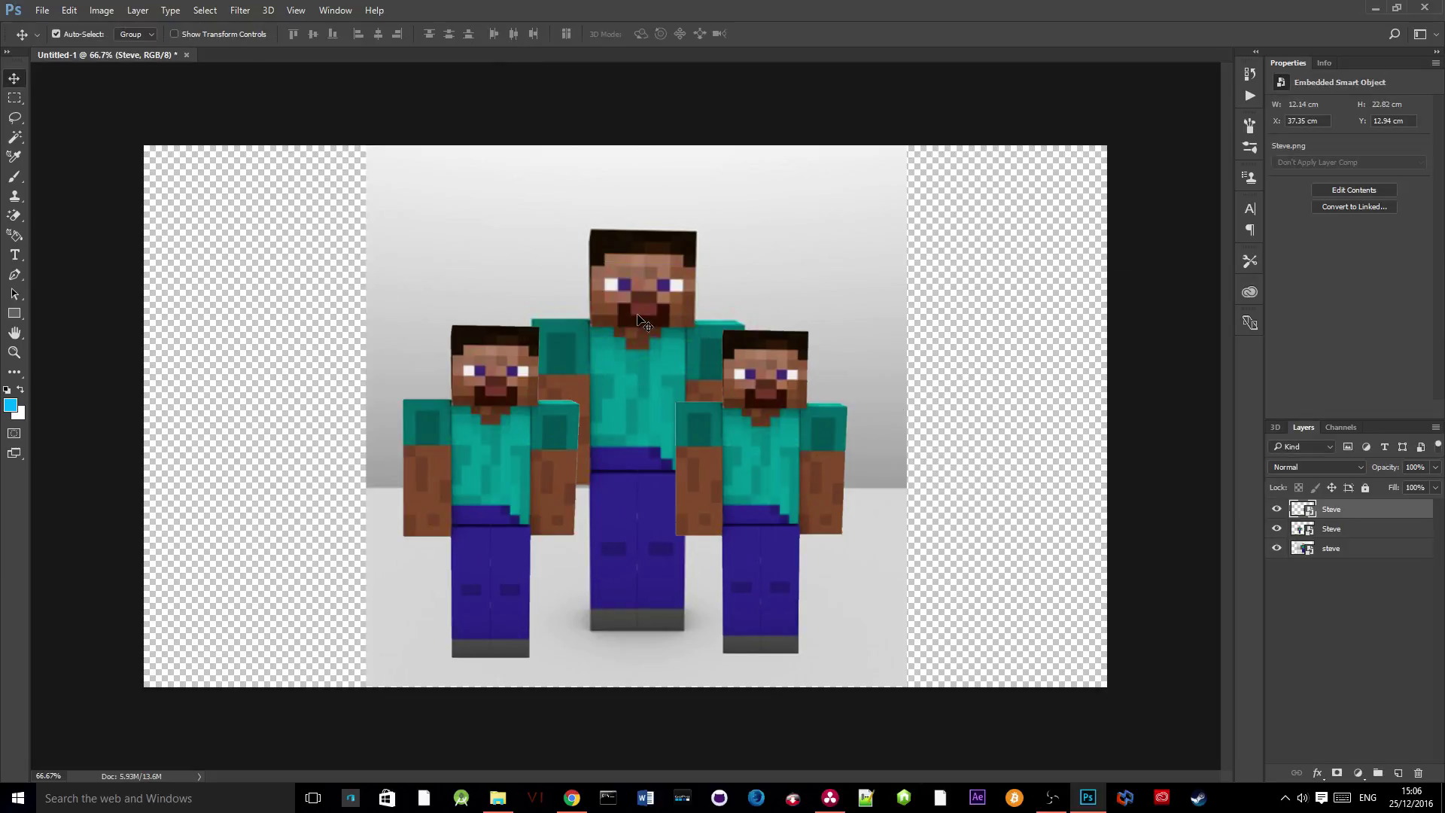
pyautogui.moveTo(639, 321); pyautogui.dragTo(635, 313)
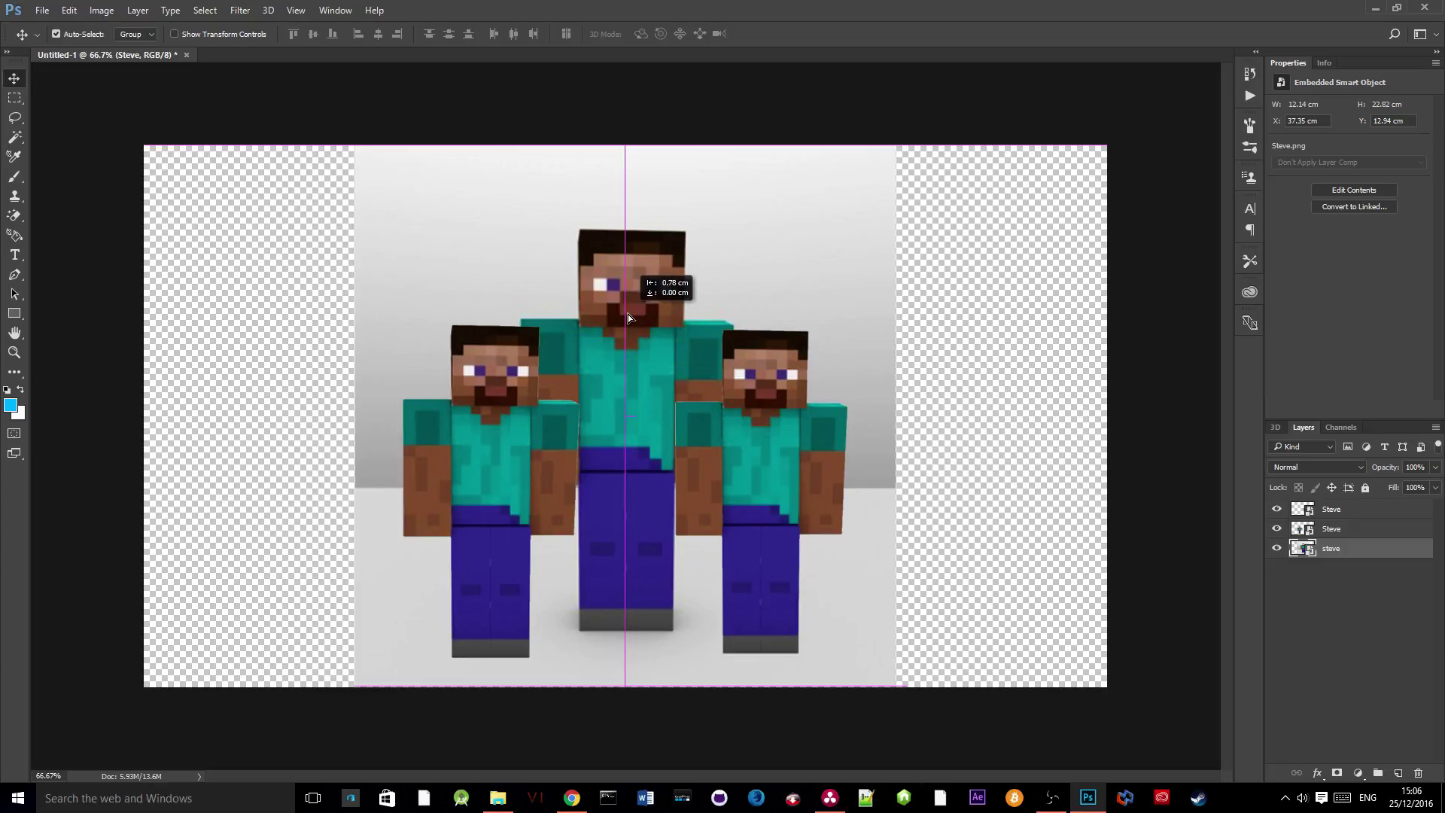
pyautogui.moveTo(628, 308); pyautogui.dragTo(628, 318)
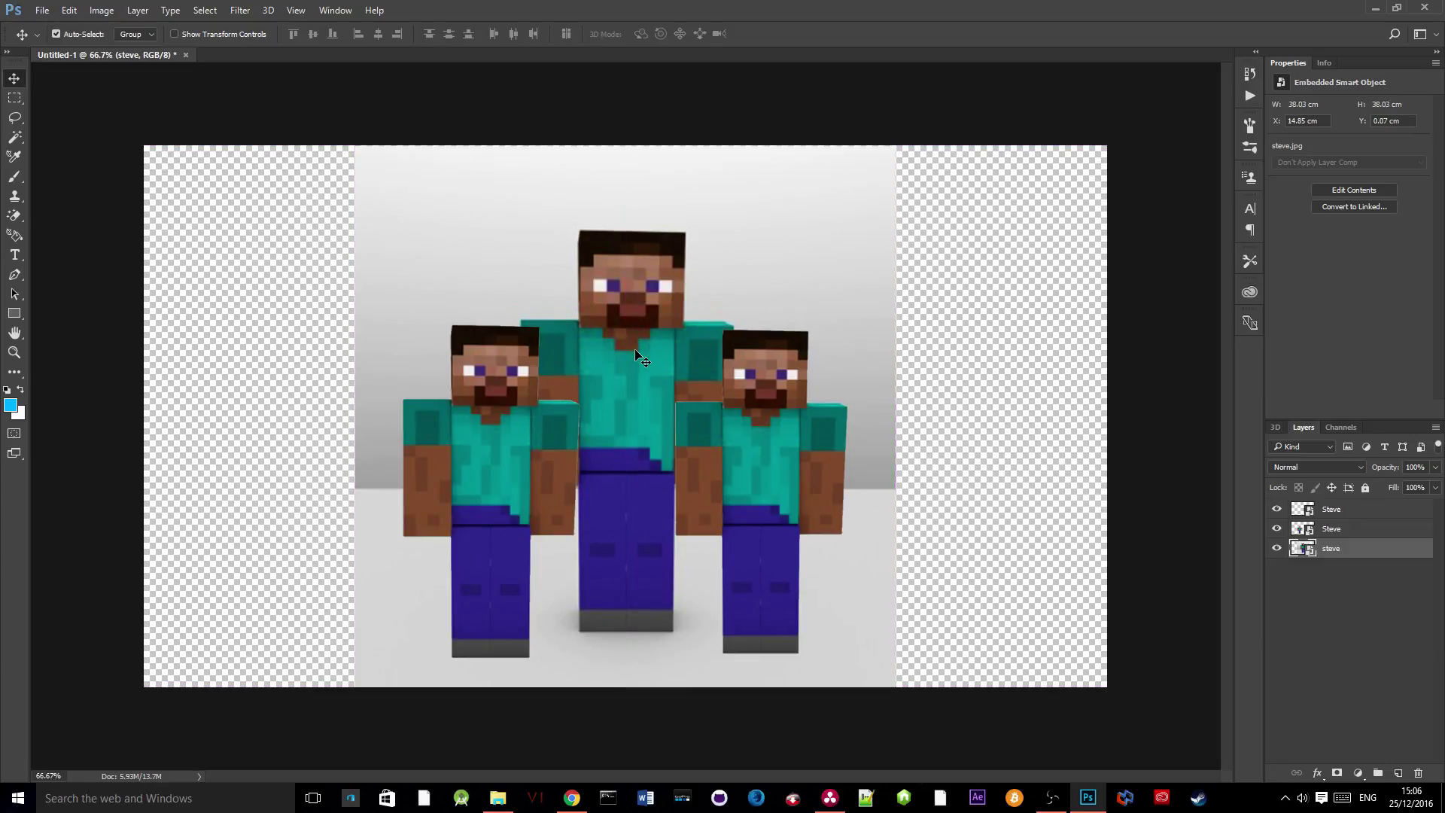